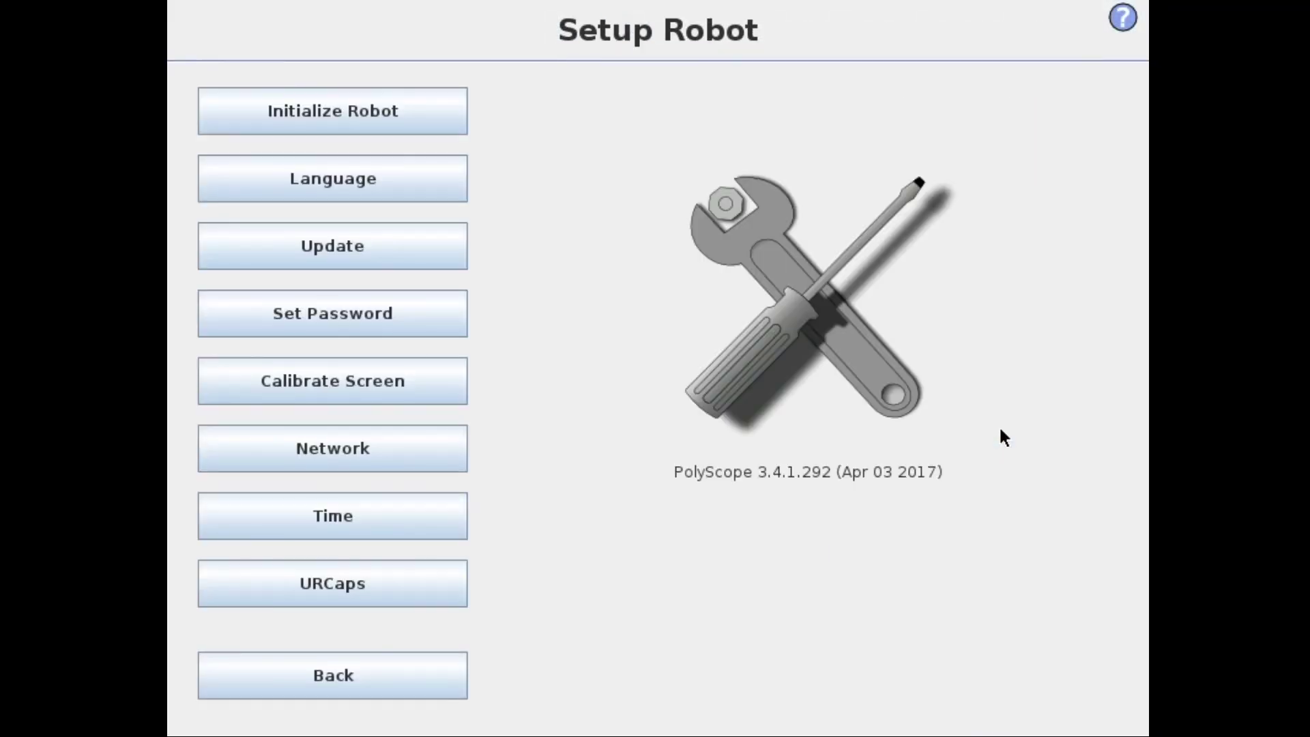
Install SICKInspector-1.4.2.urcap from the usbdisk folder as a new URCap.
click(397, 592)
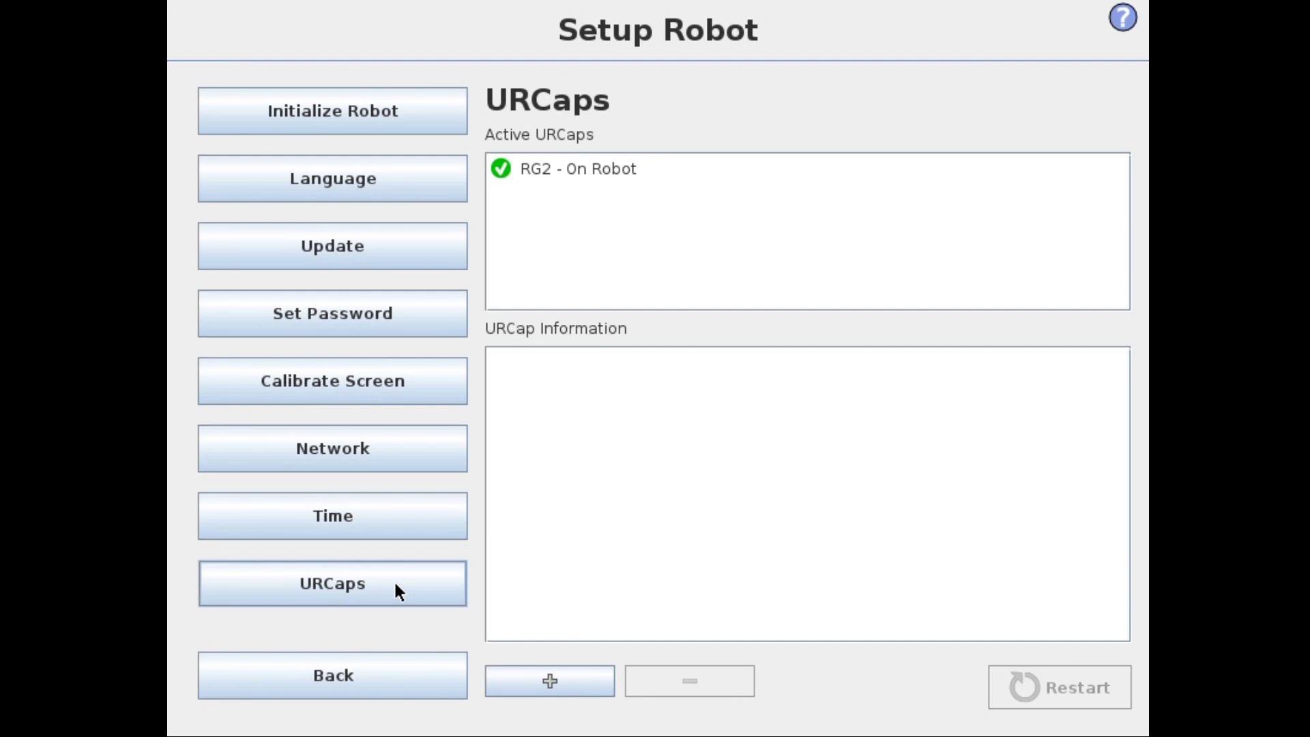
click(568, 680)
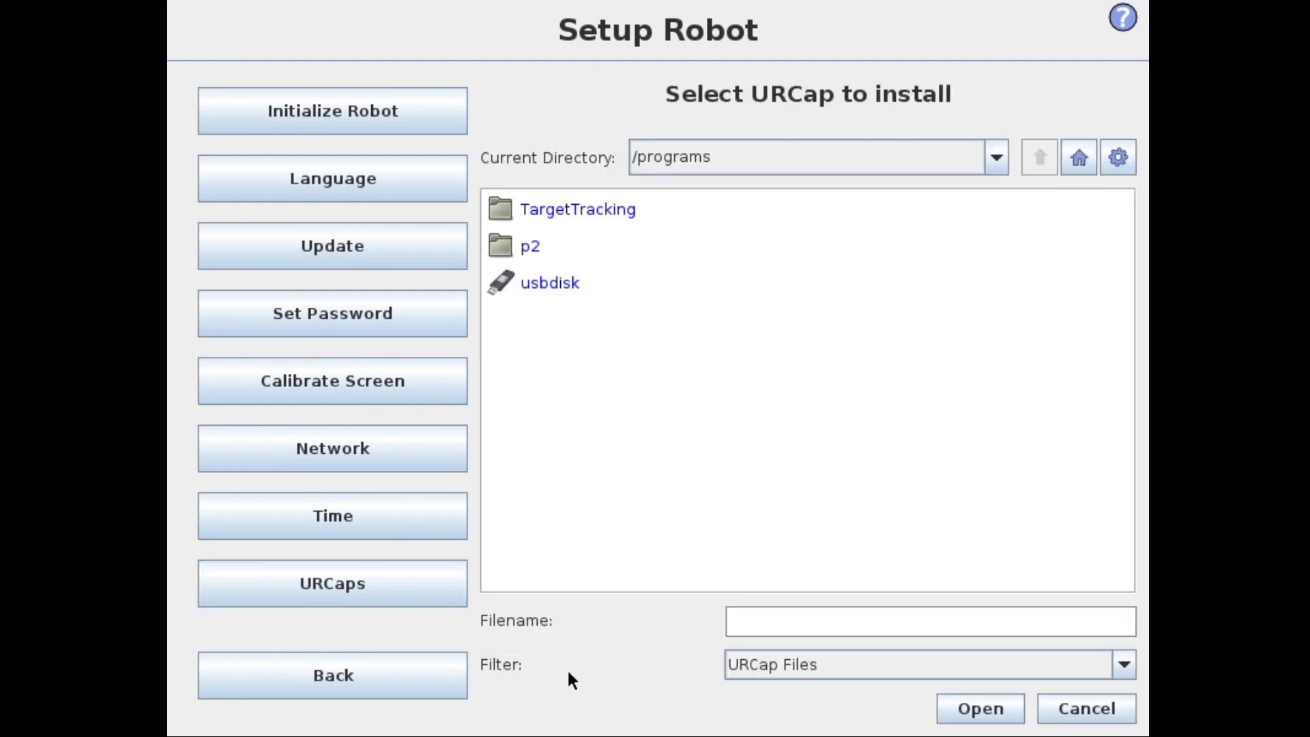
double_click(553, 283)
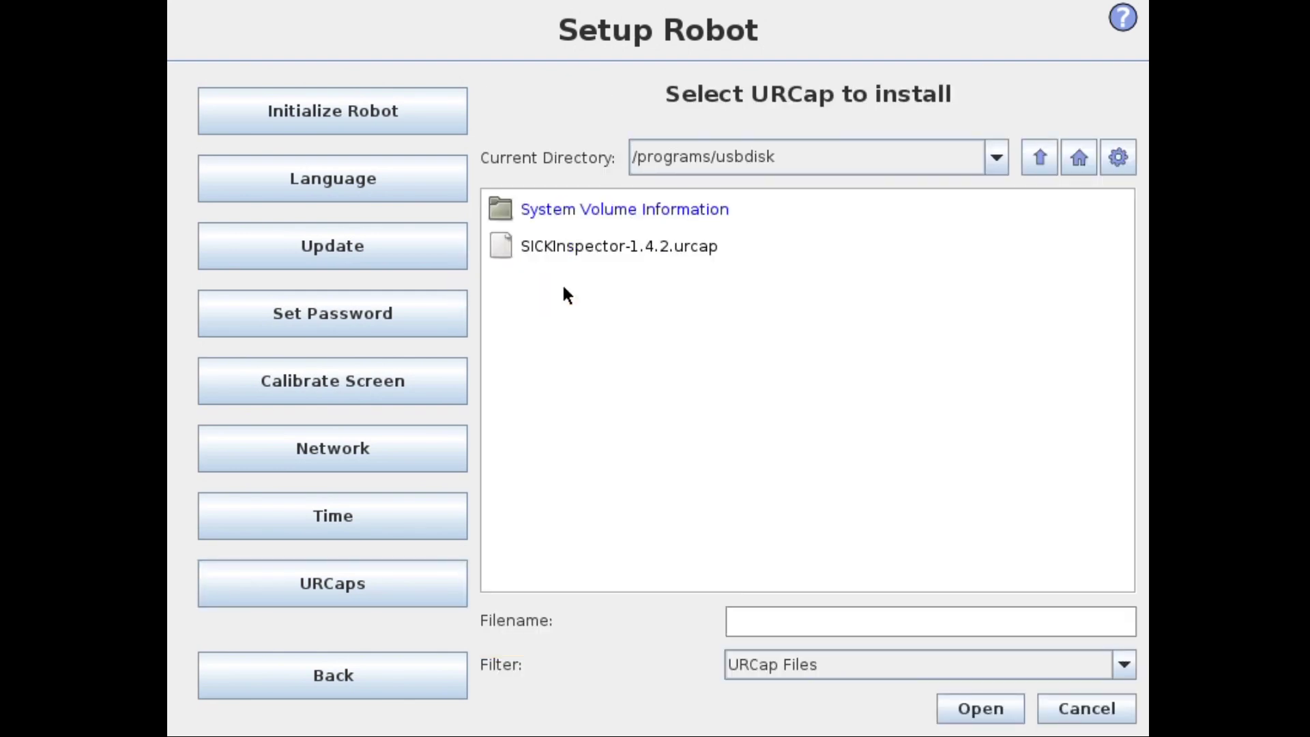
click(623, 250)
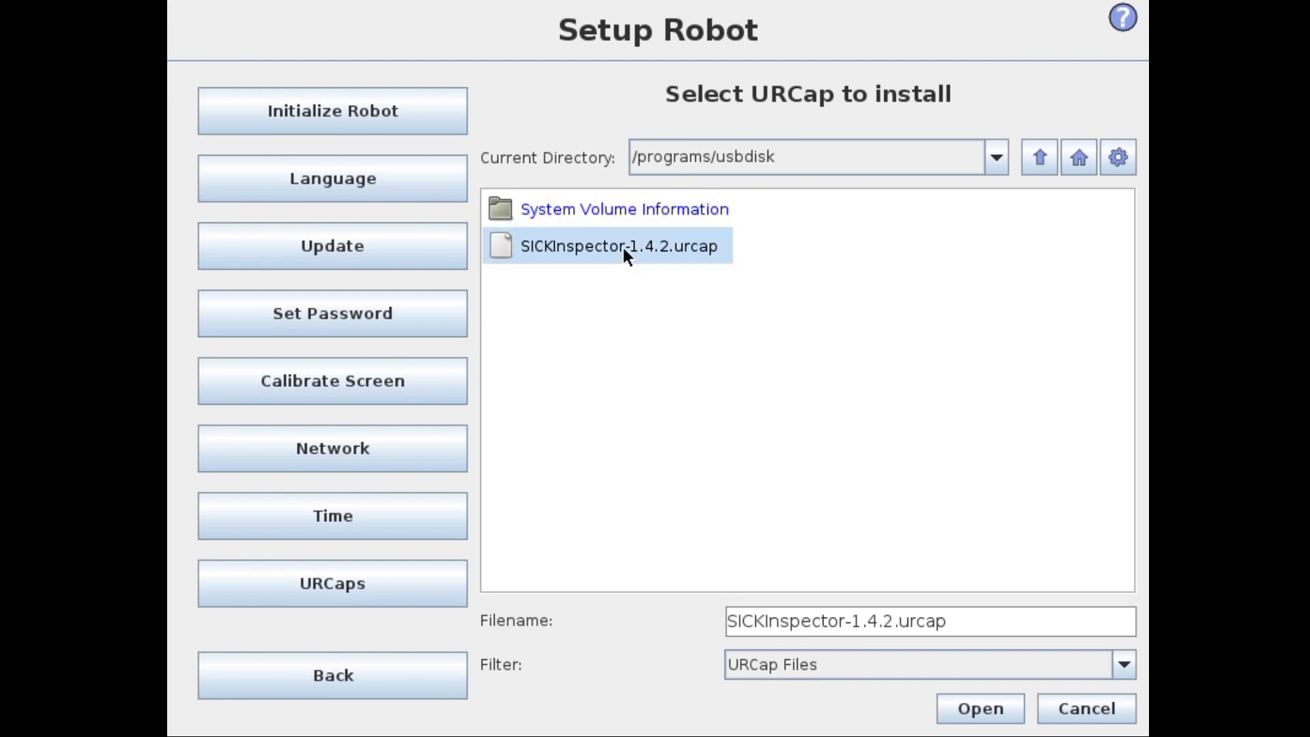
click(978, 712)
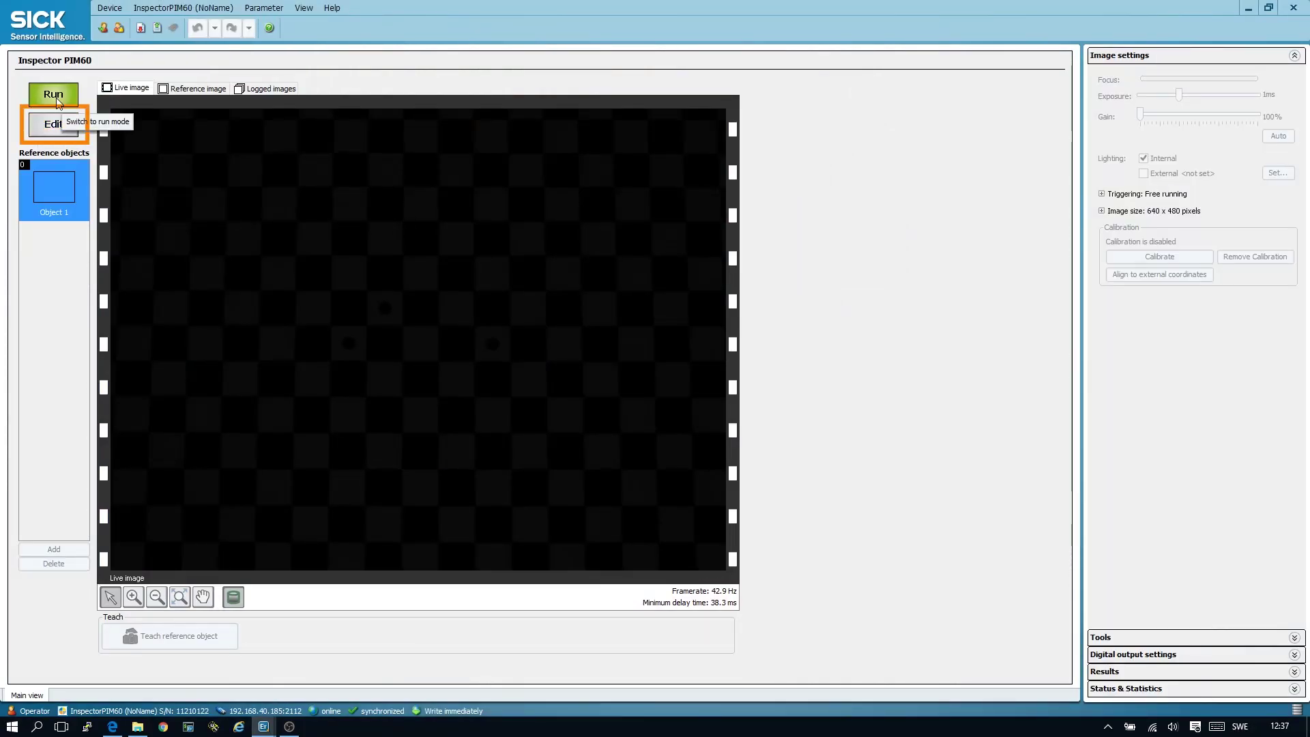
Switch the Inspector PIM60 view into edit mode.
click(51, 132)
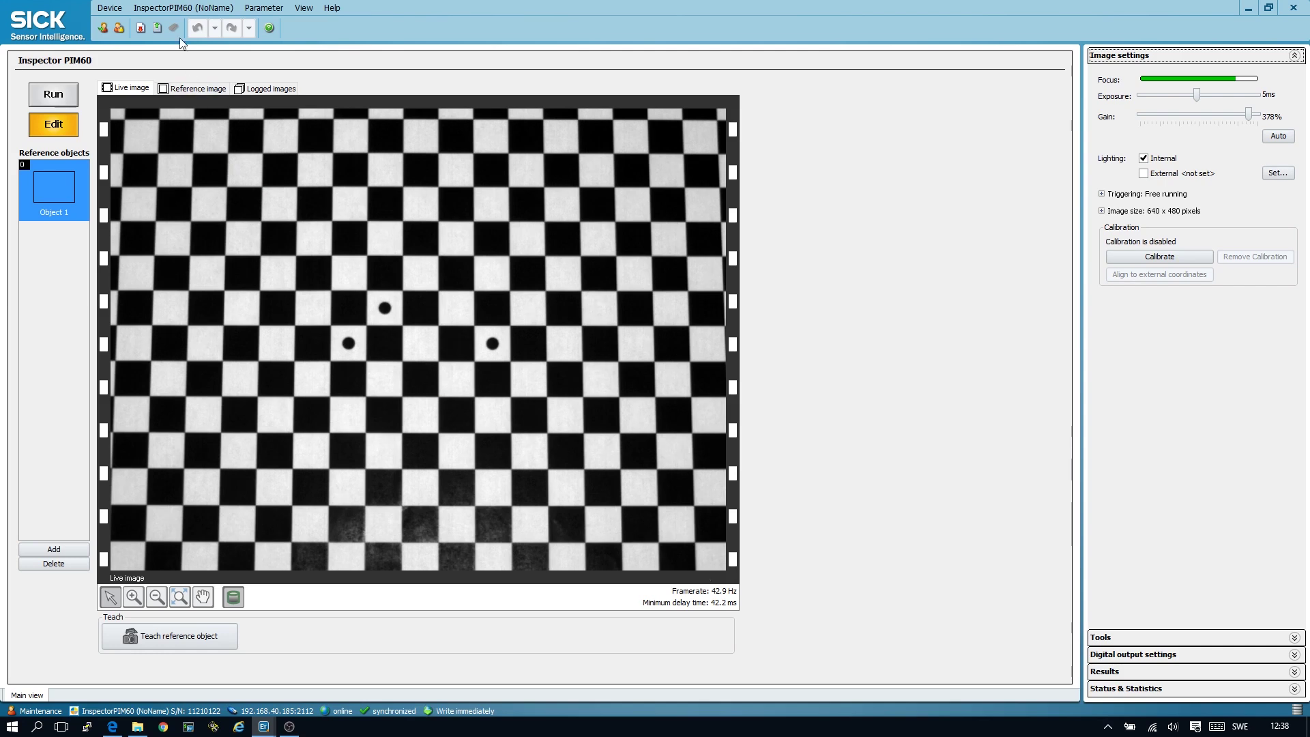
Check the Web Server and Ethernet Raw interface settings, then set run mode and save to flash.
click(172, 13)
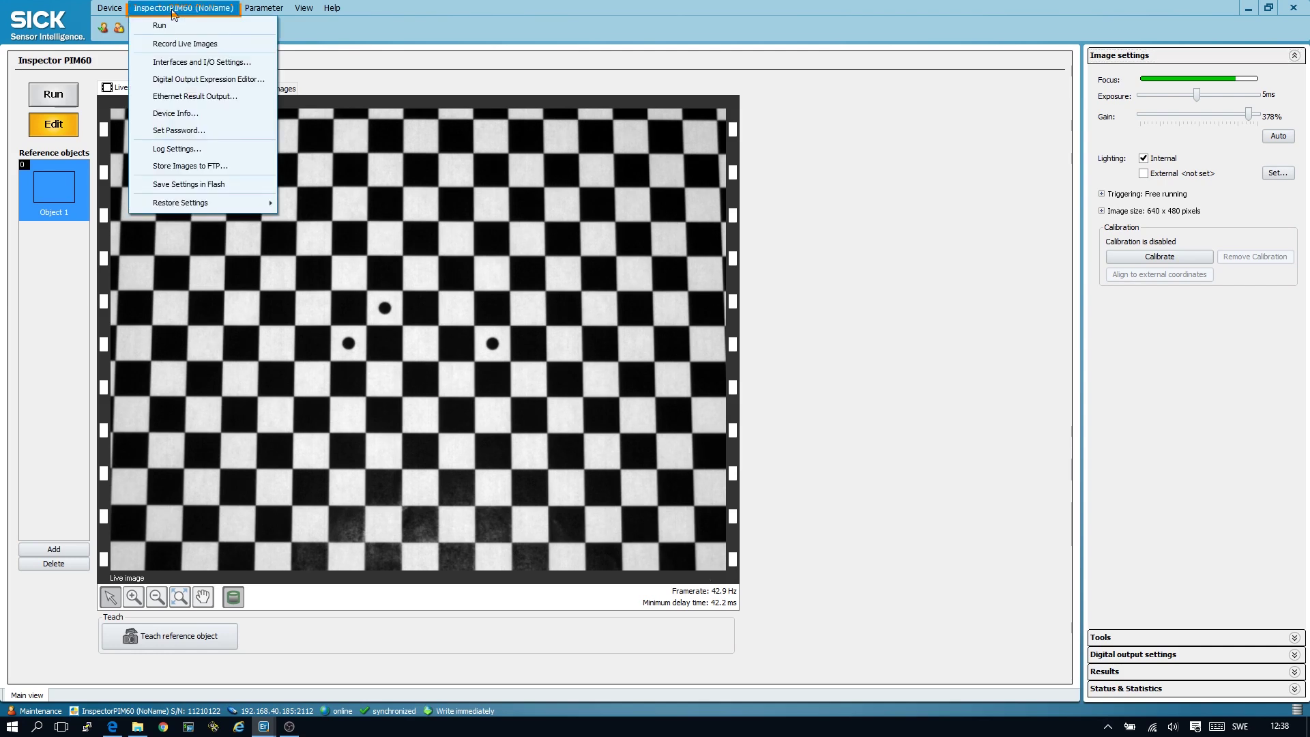
click(194, 64)
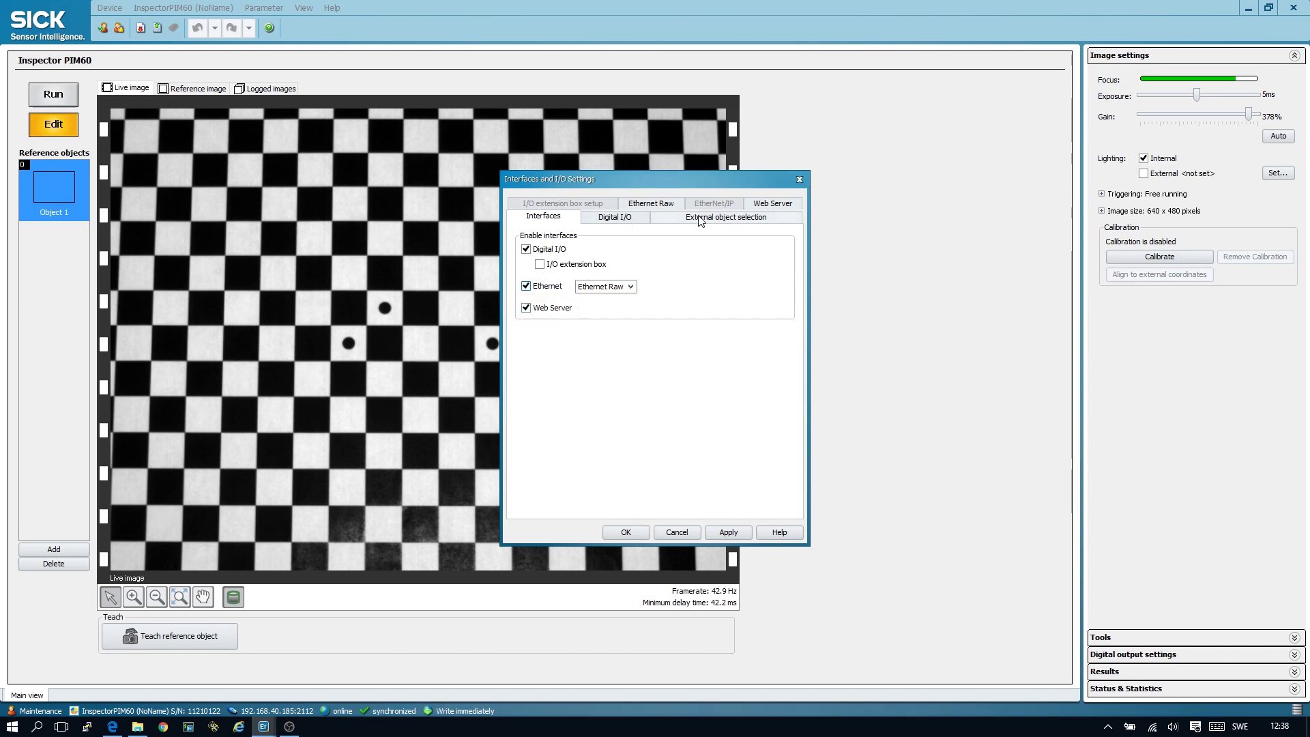
click(760, 207)
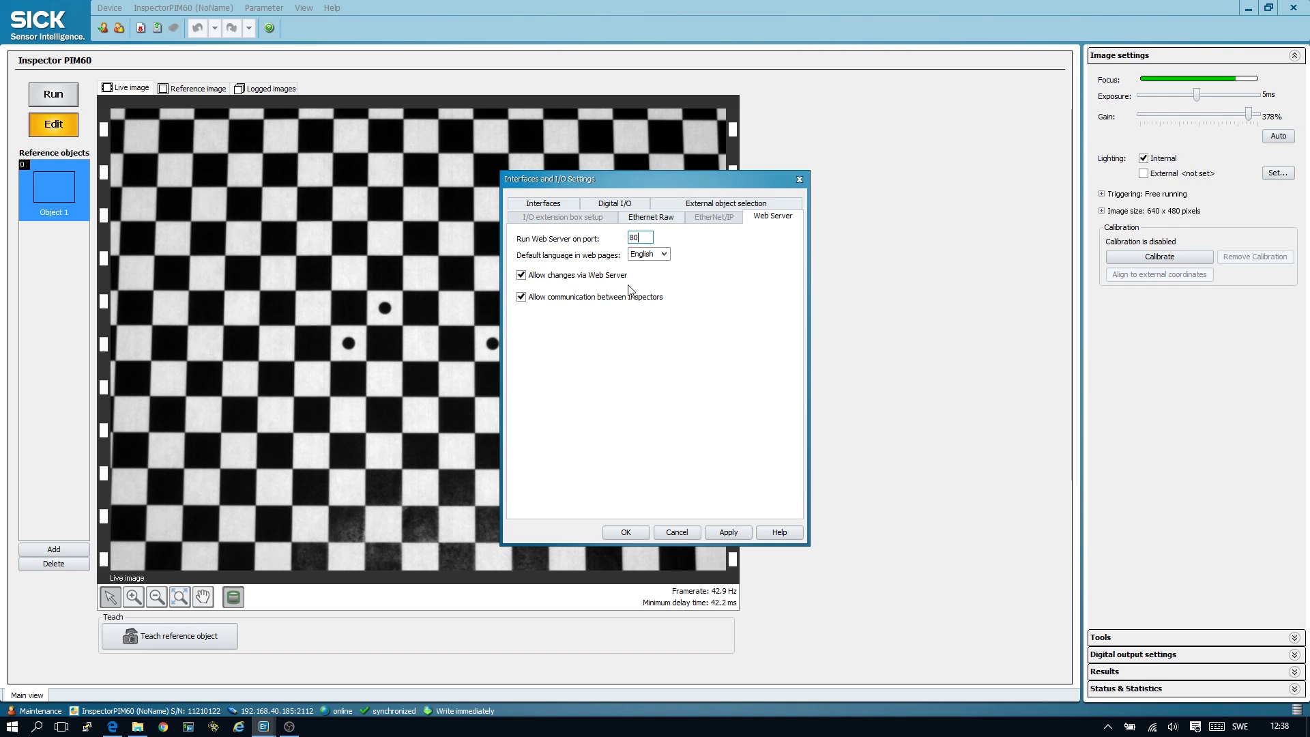
click(661, 223)
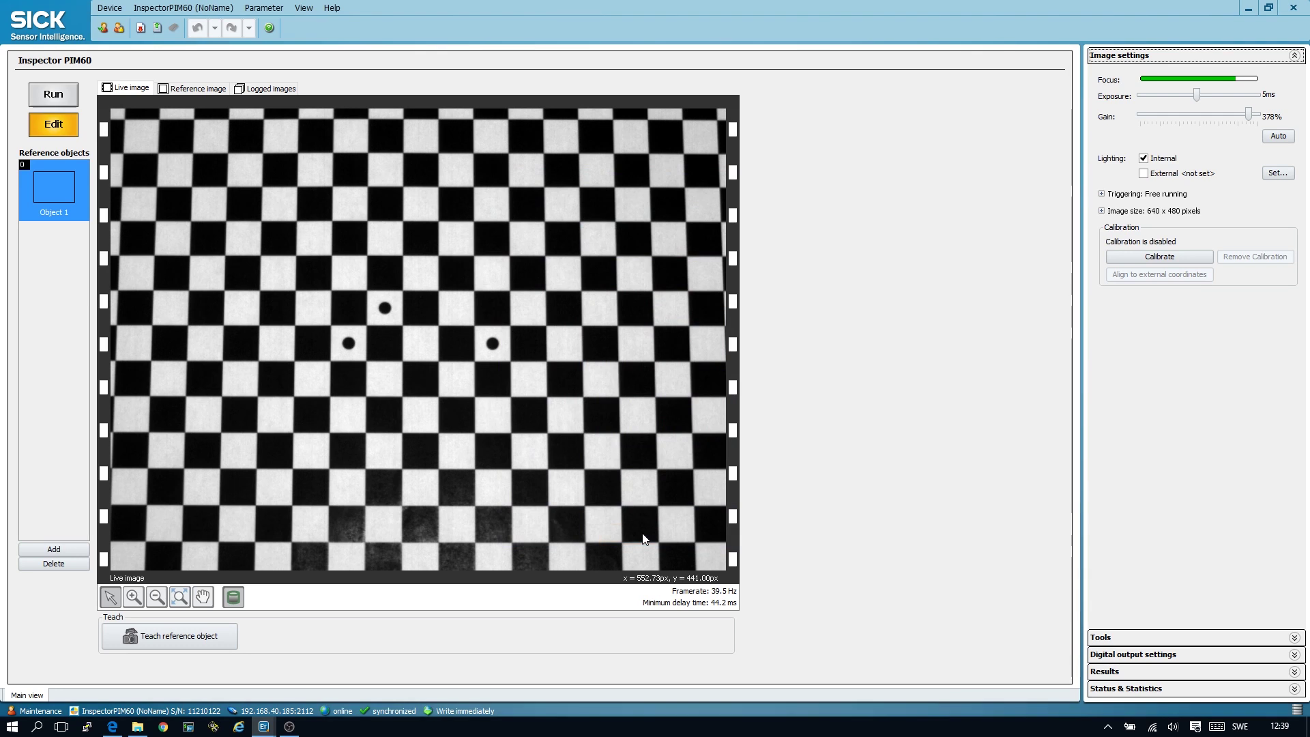
click(50, 101)
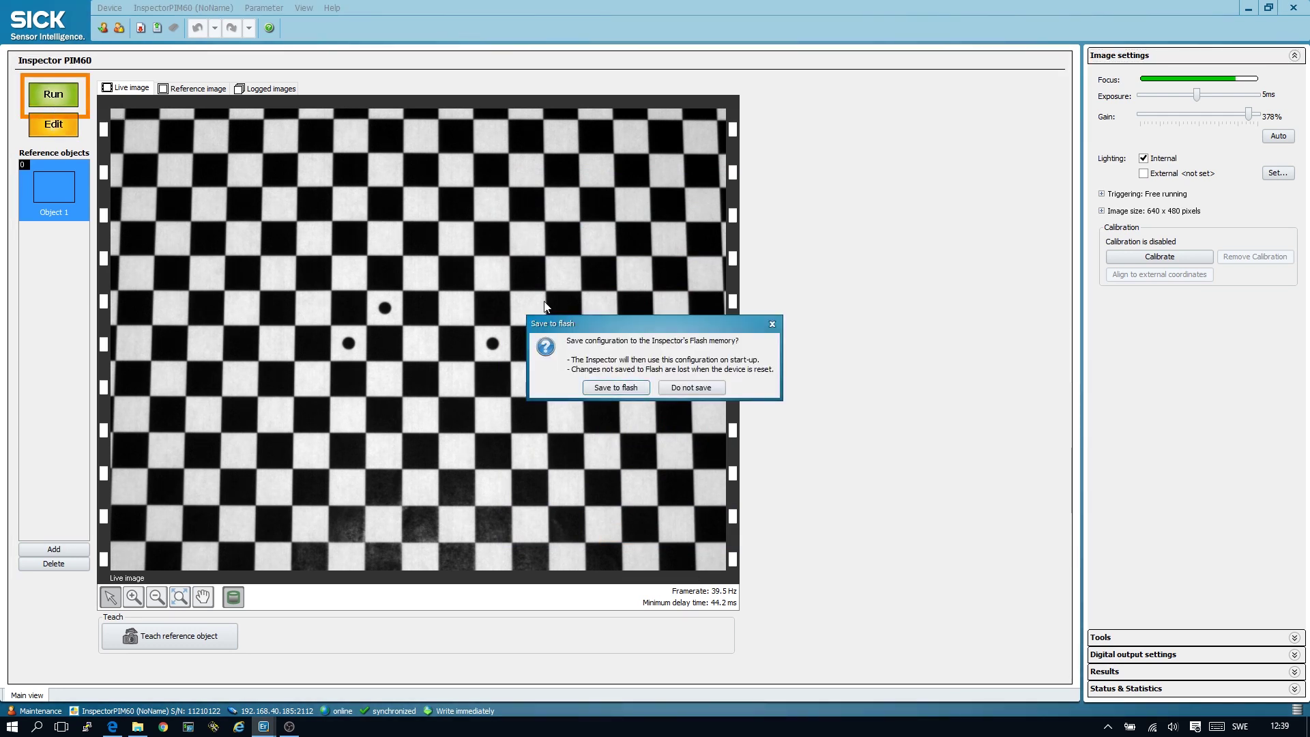
click(605, 390)
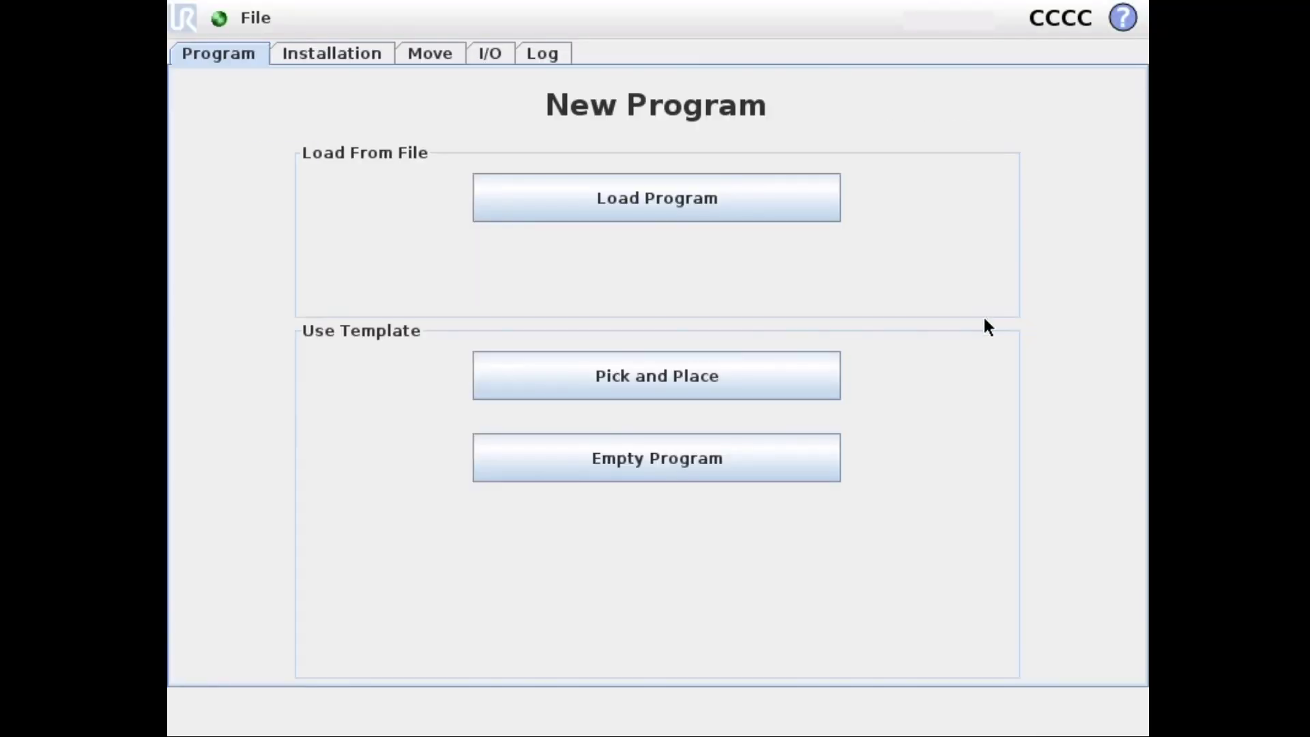
Set the SICK Inspector IP address to 192.168.40.185 and connect.
click(361, 54)
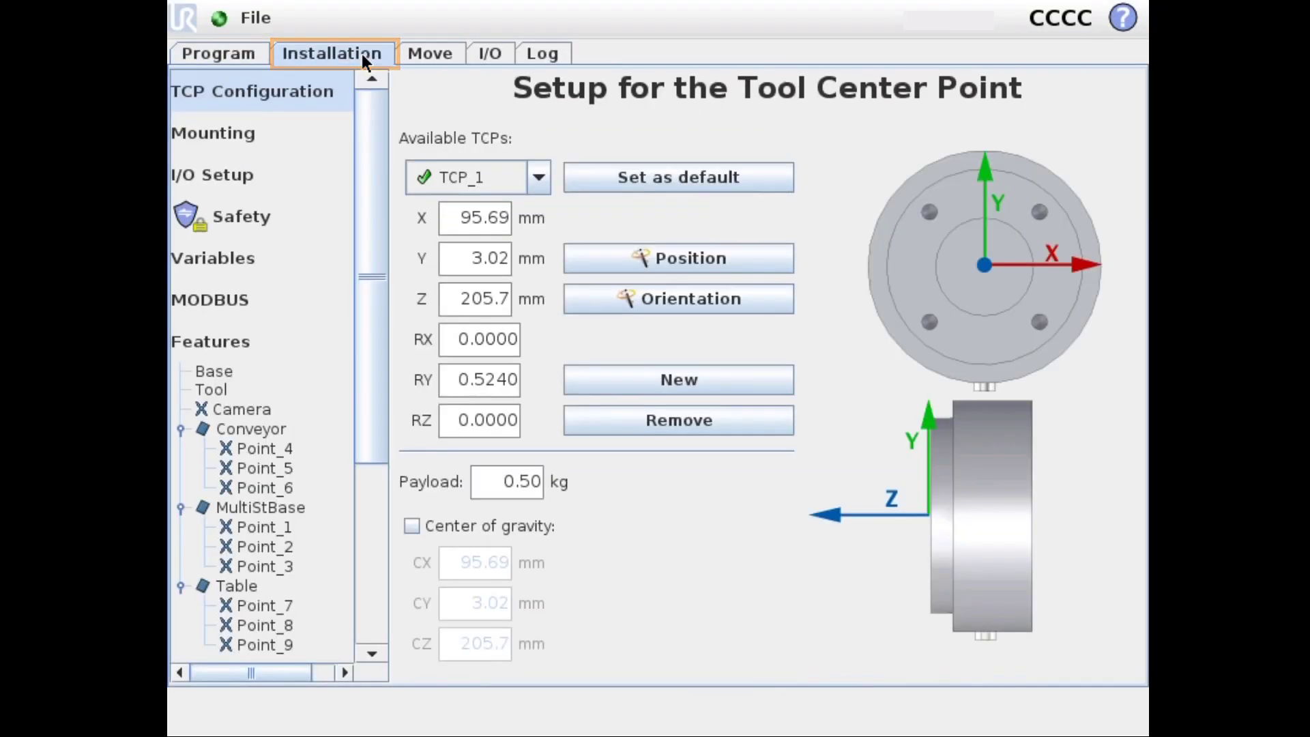
drag(372, 153, 380, 503)
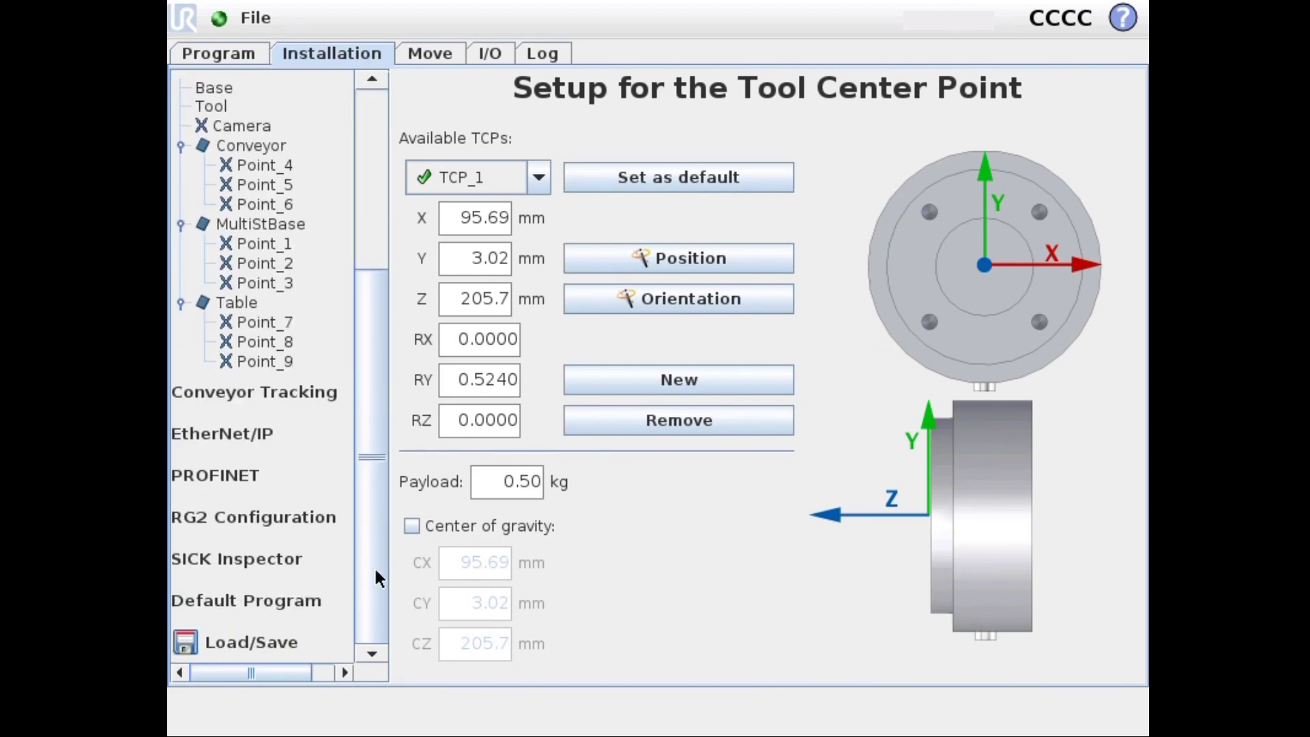
click(269, 556)
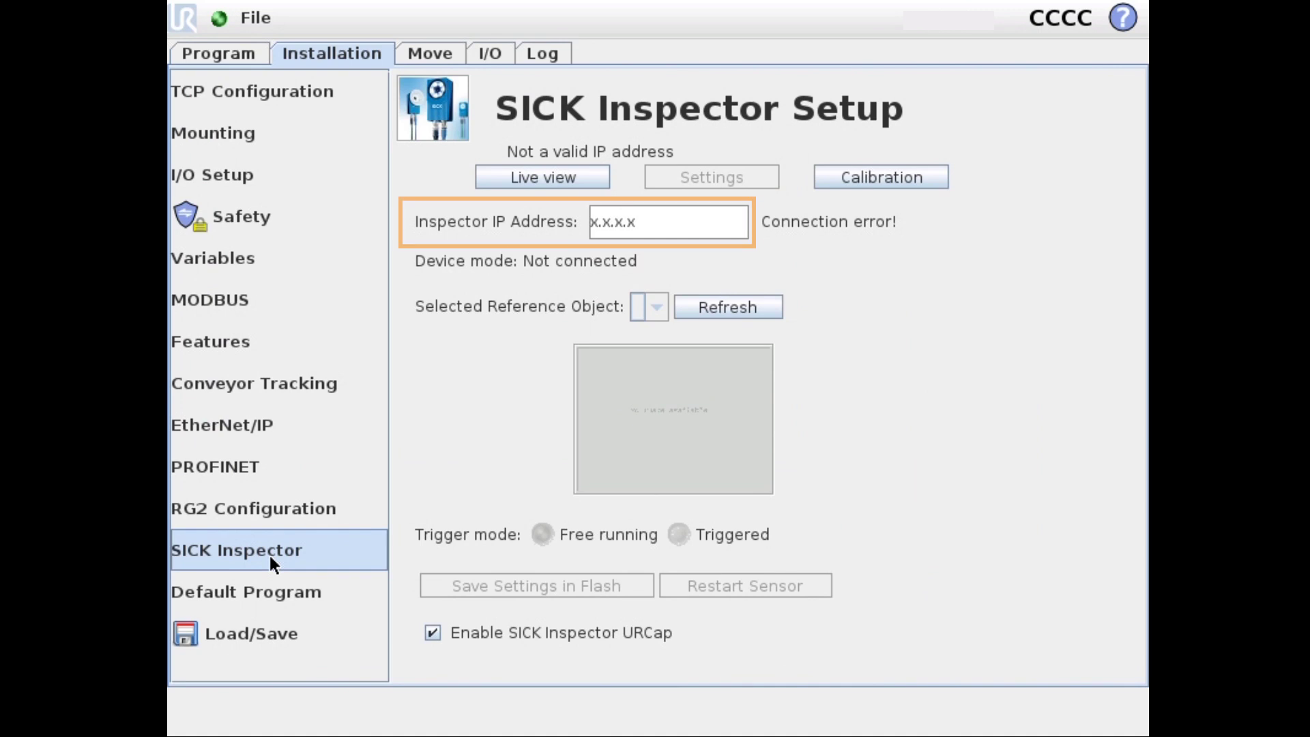
click(692, 225)
text(192.168.40.18)
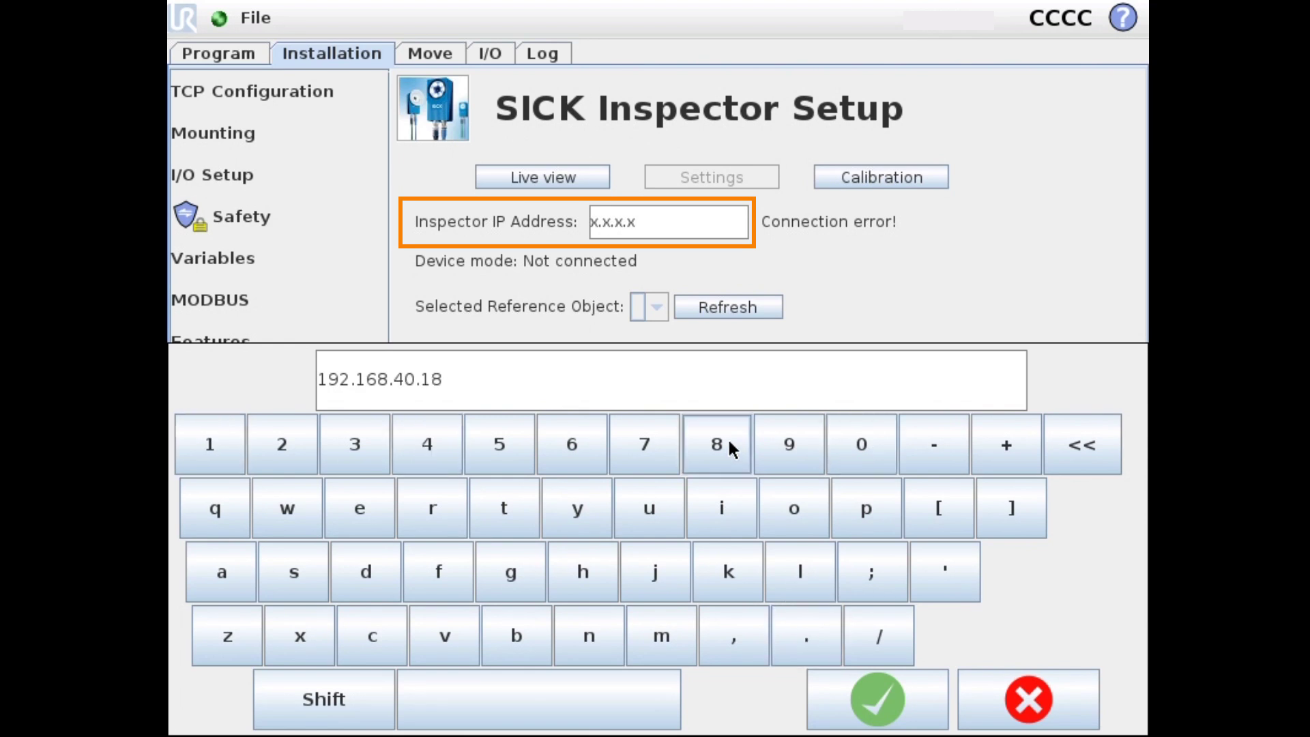
click(501, 446)
click(870, 705)
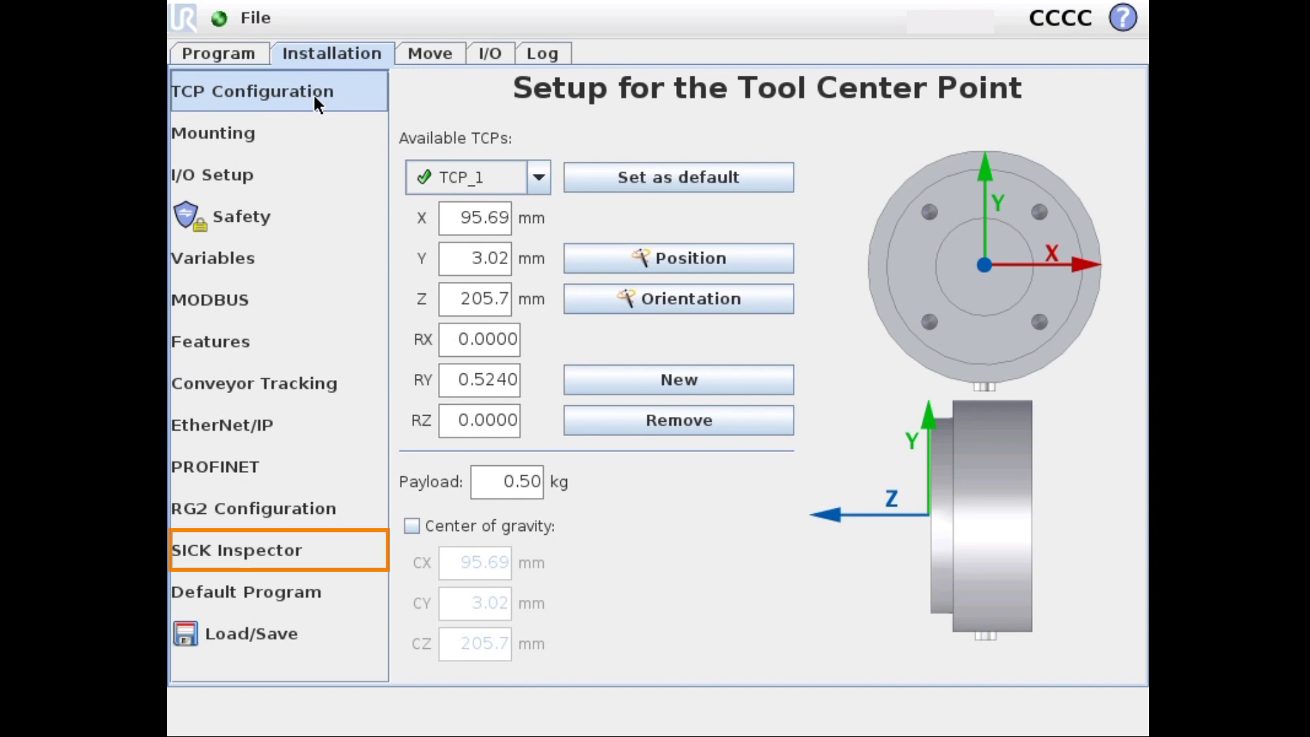
Start the SICK Inspector calibration with a 15 mm target square size.
click(253, 556)
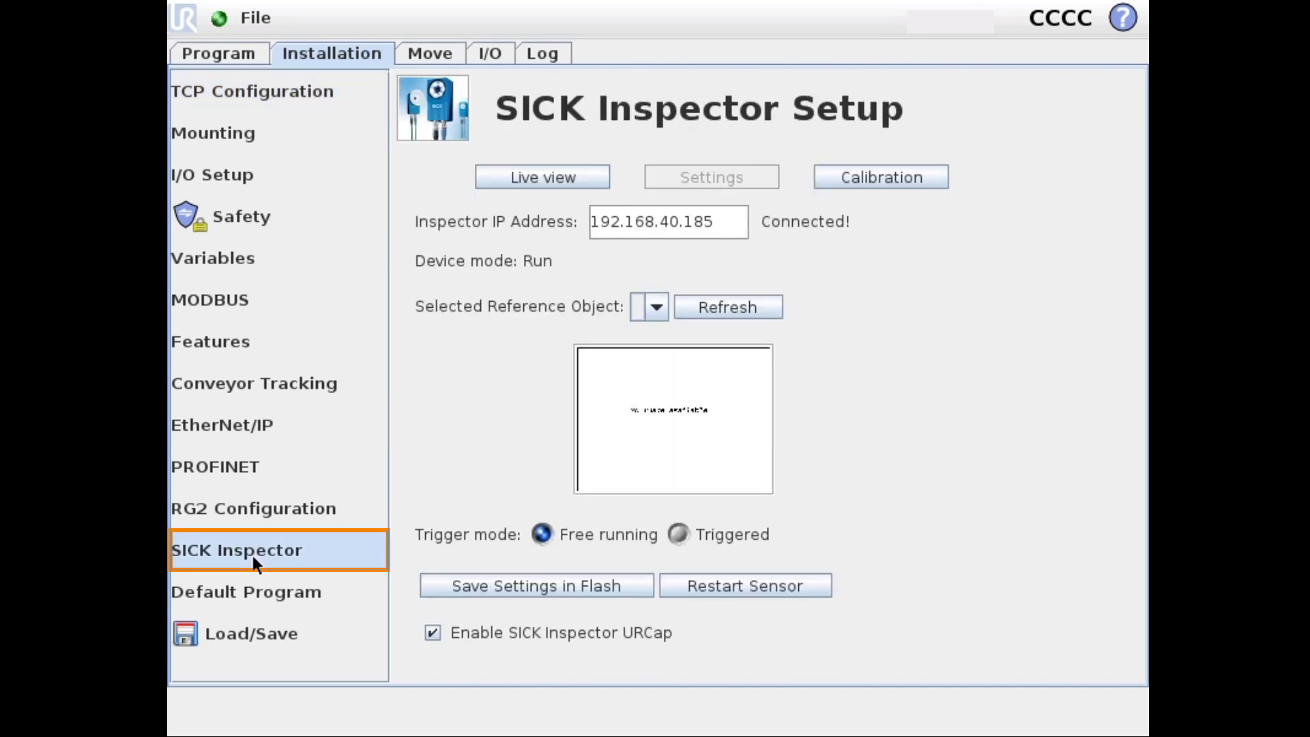
click(900, 176)
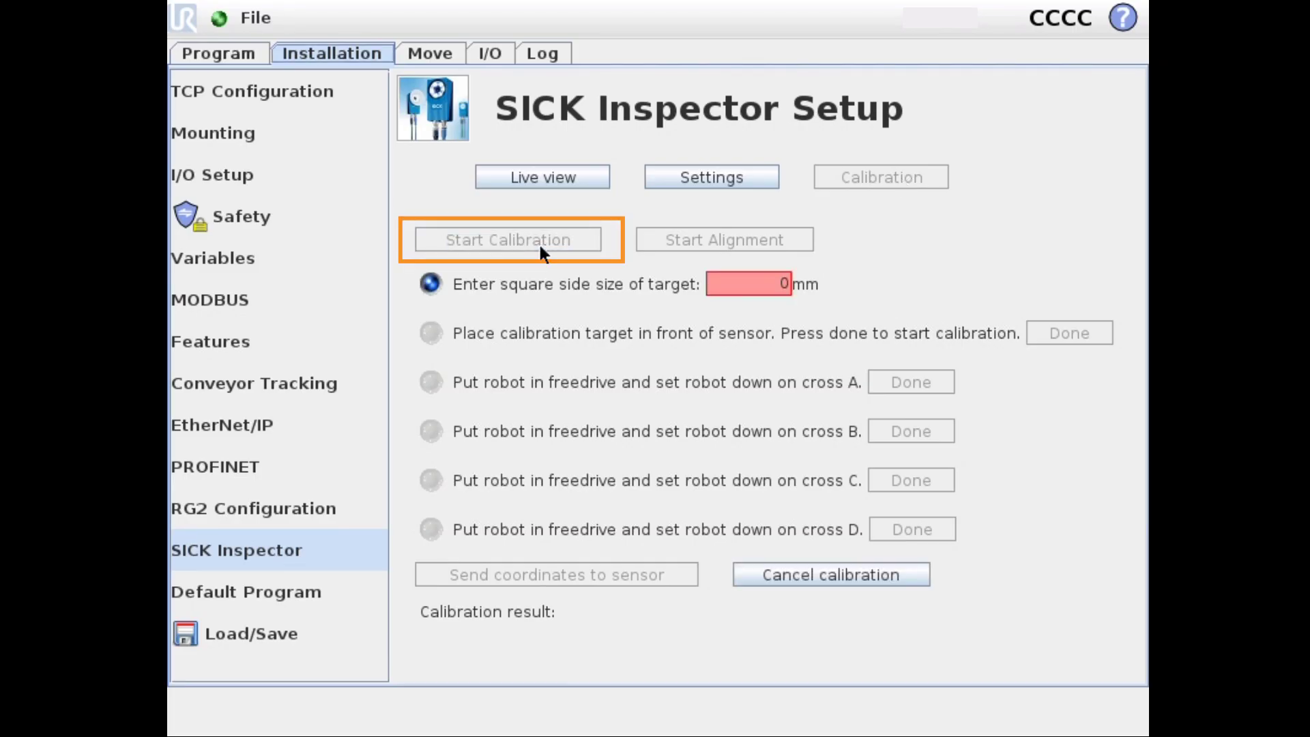
click(762, 283)
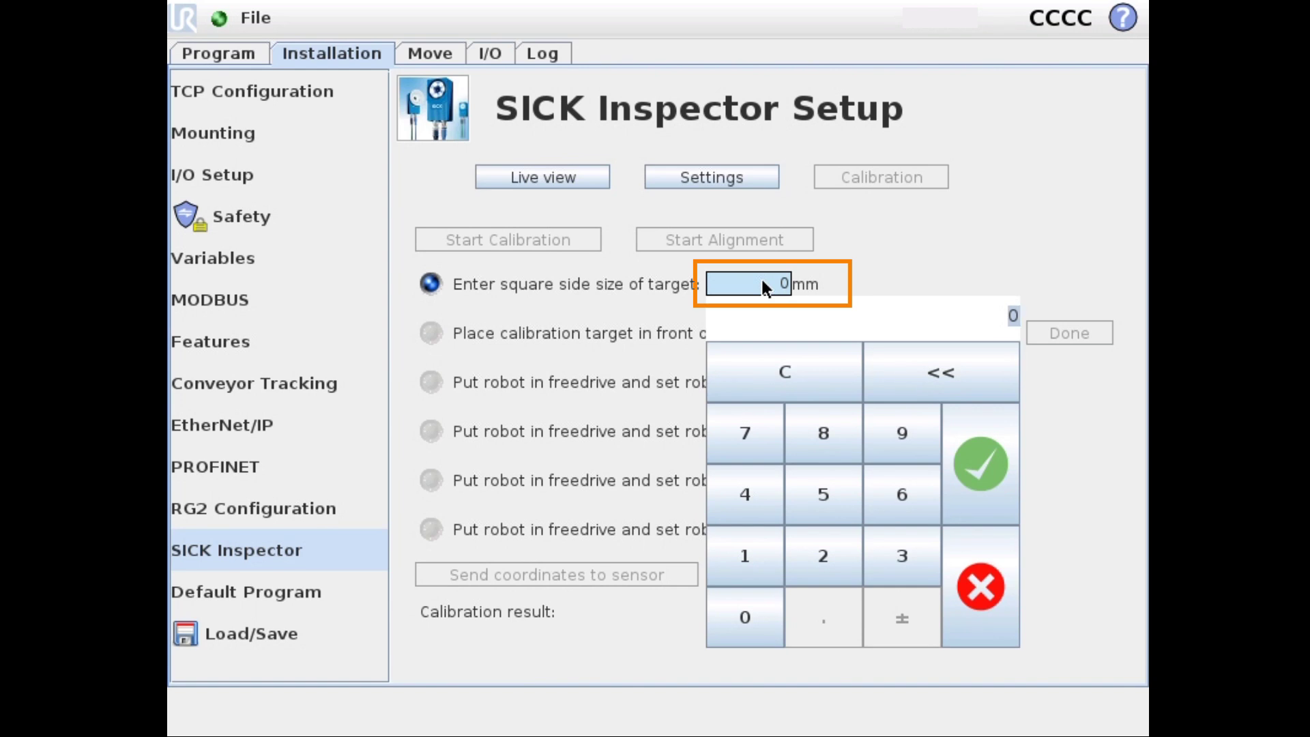
click(839, 487)
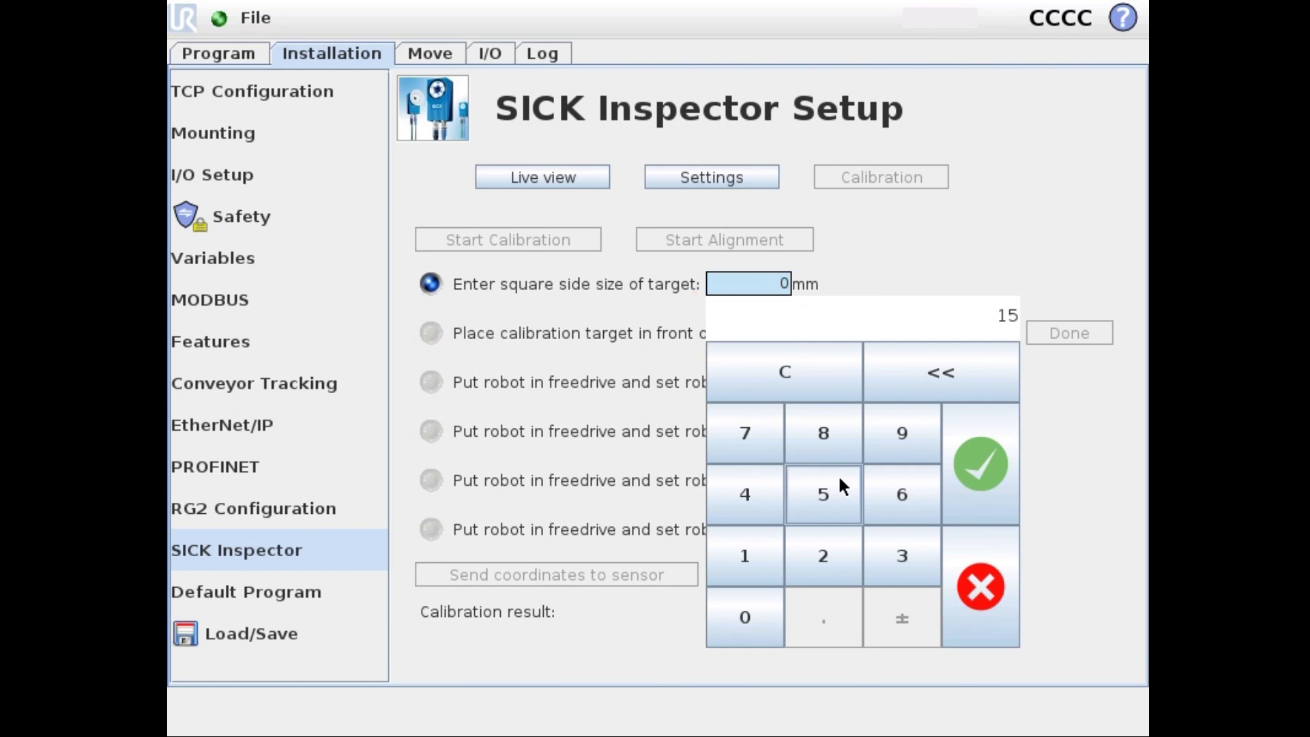
click(985, 463)
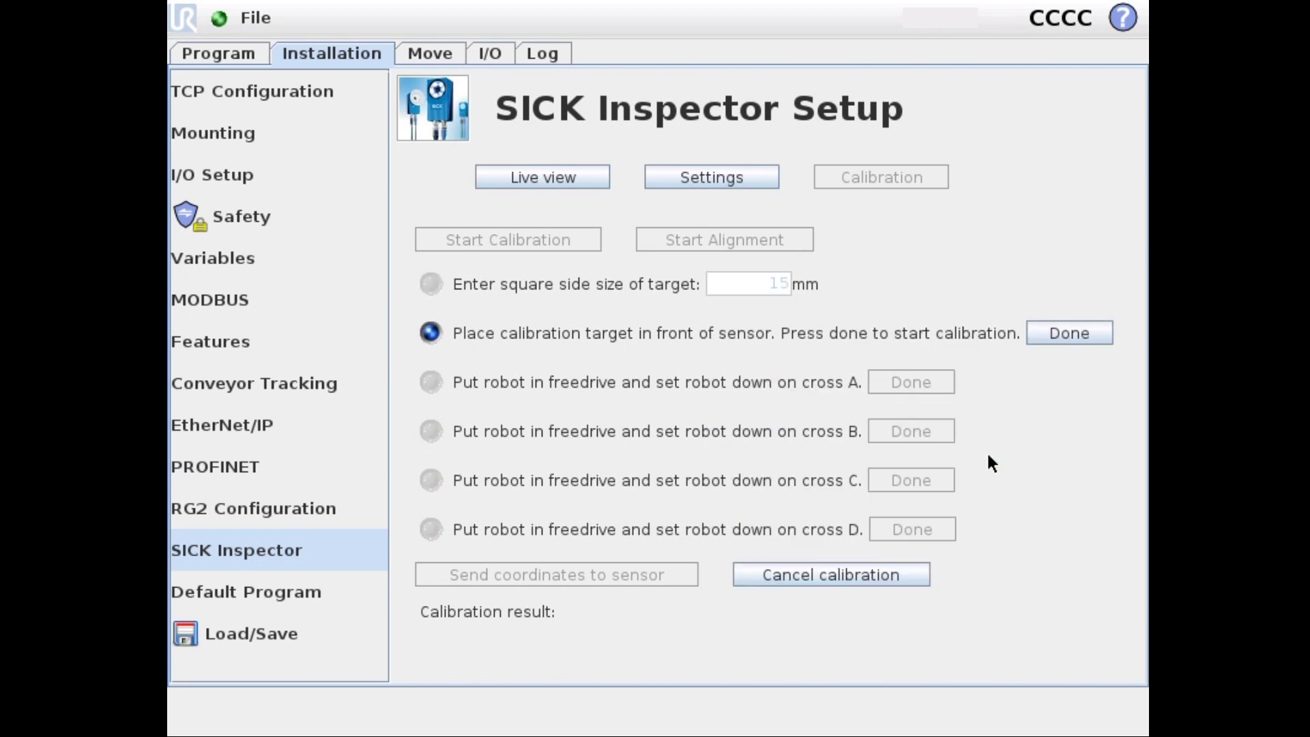
Confirm the target placement and send the taught cross A–D coordinates to the sensor.
click(1076, 334)
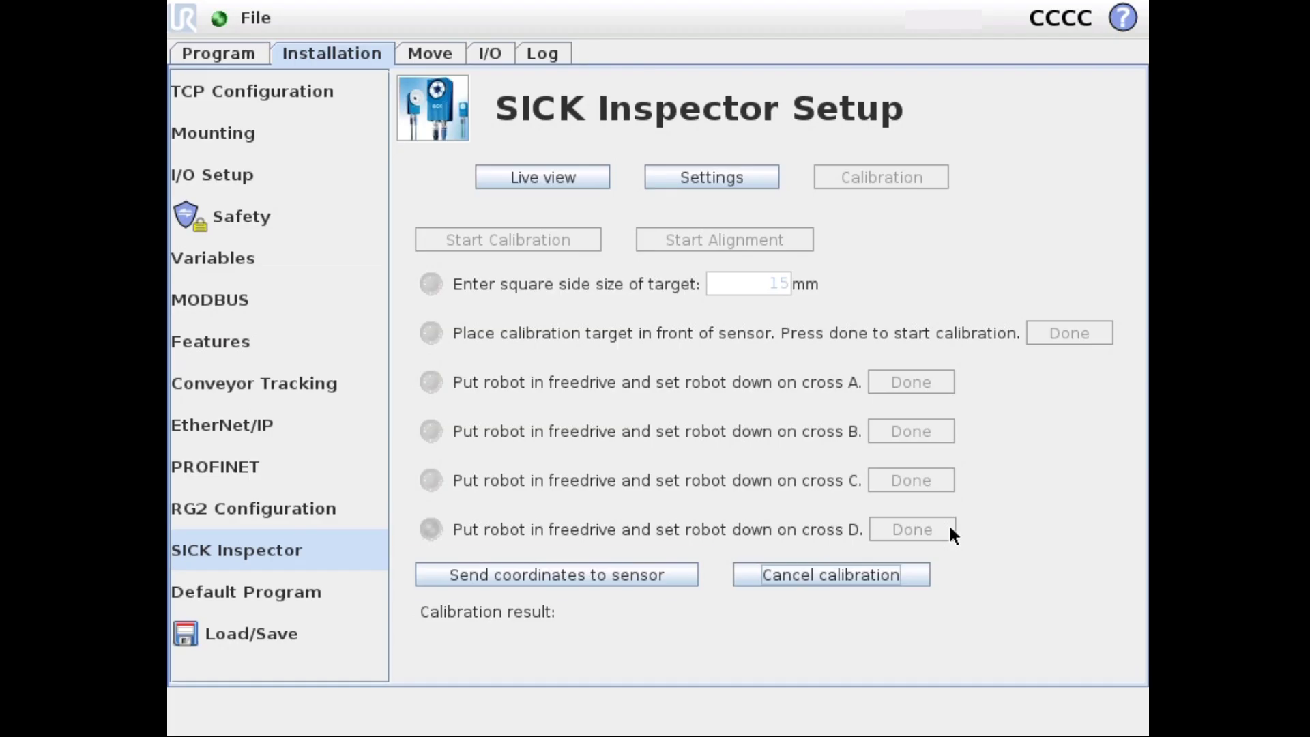
click(645, 577)
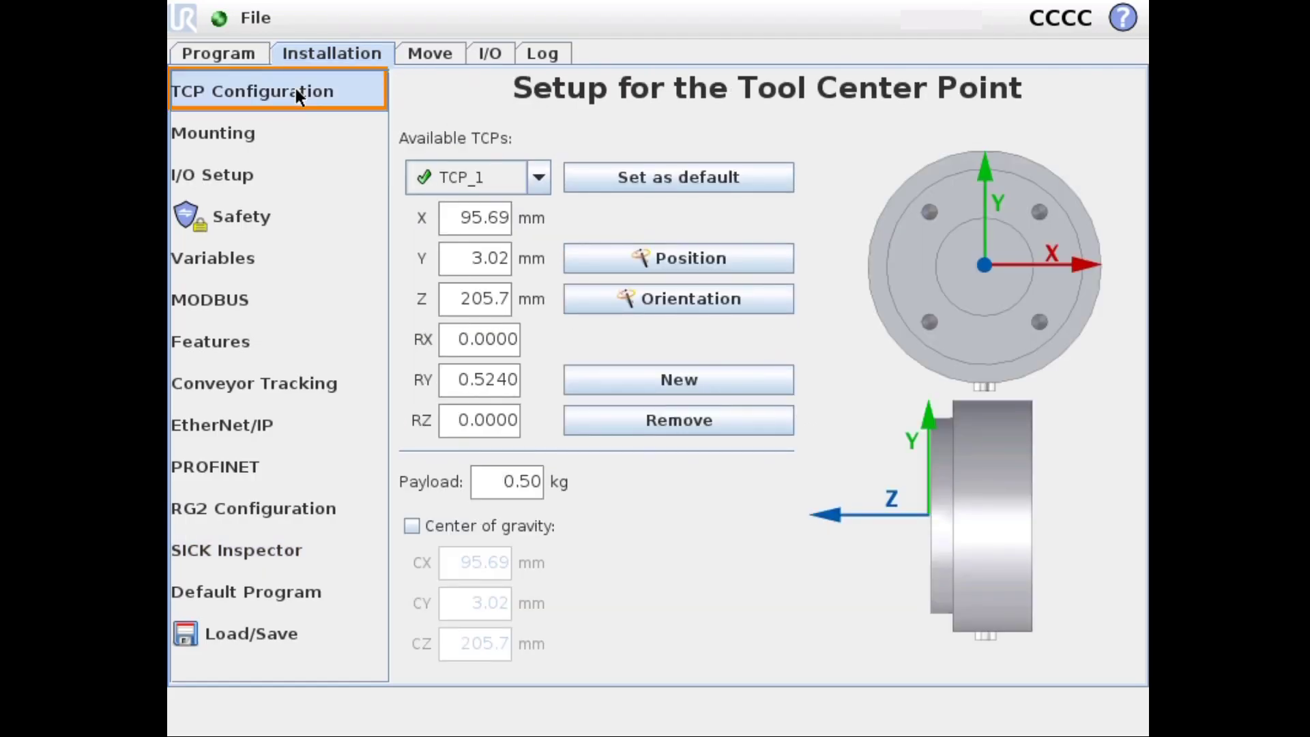
Choose TCP from the Available TCPs list and set it as the default.
click(523, 177)
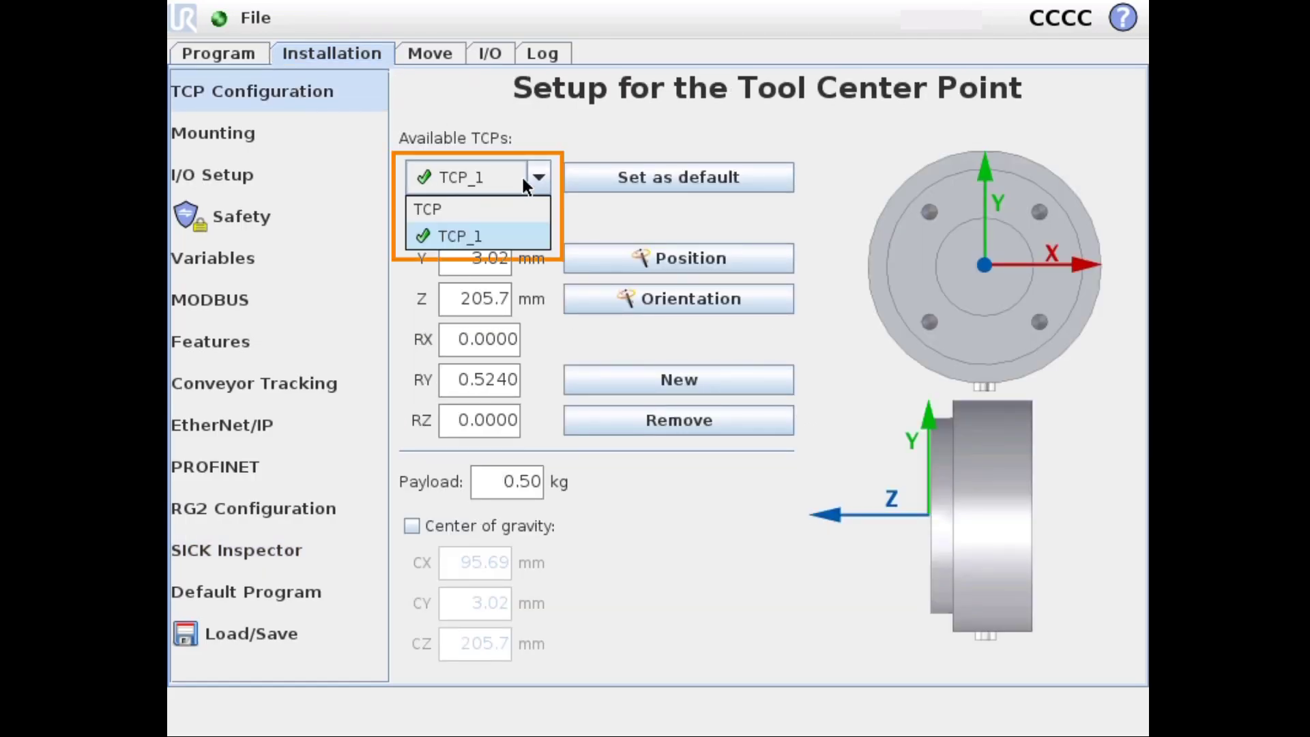
click(514, 208)
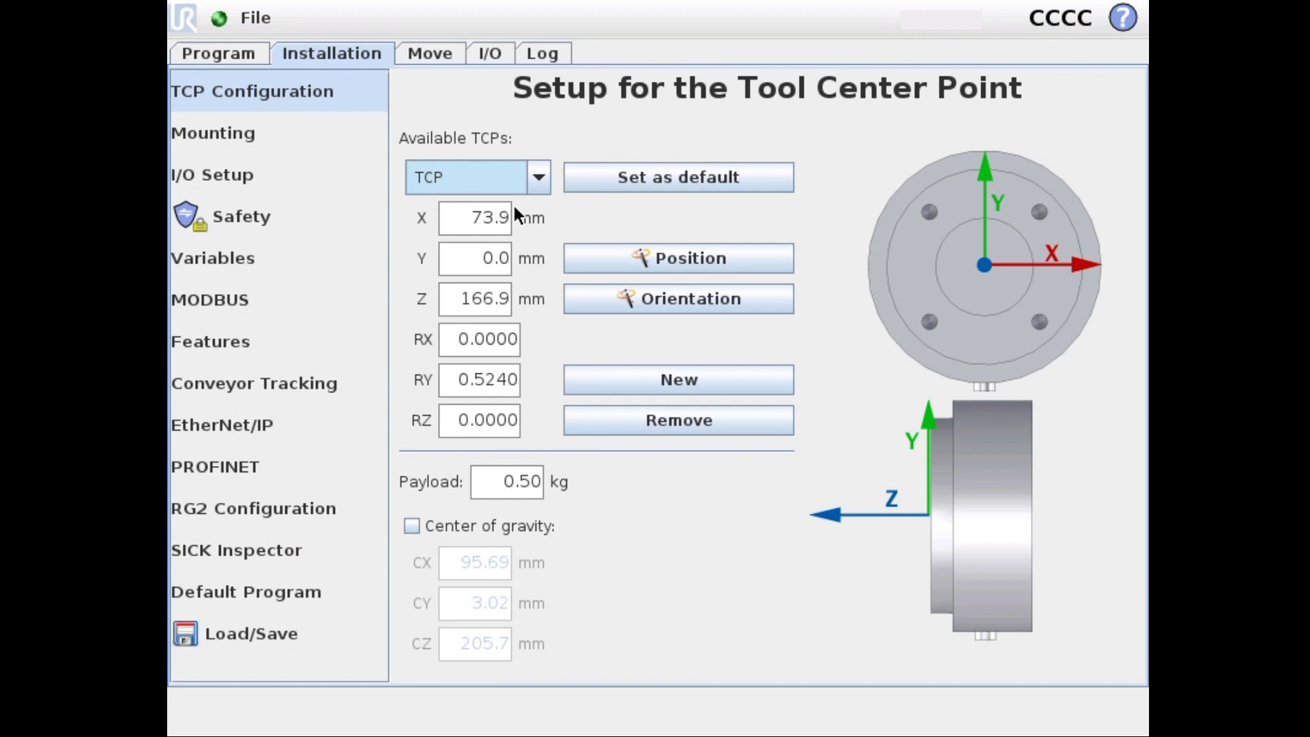
click(708, 174)
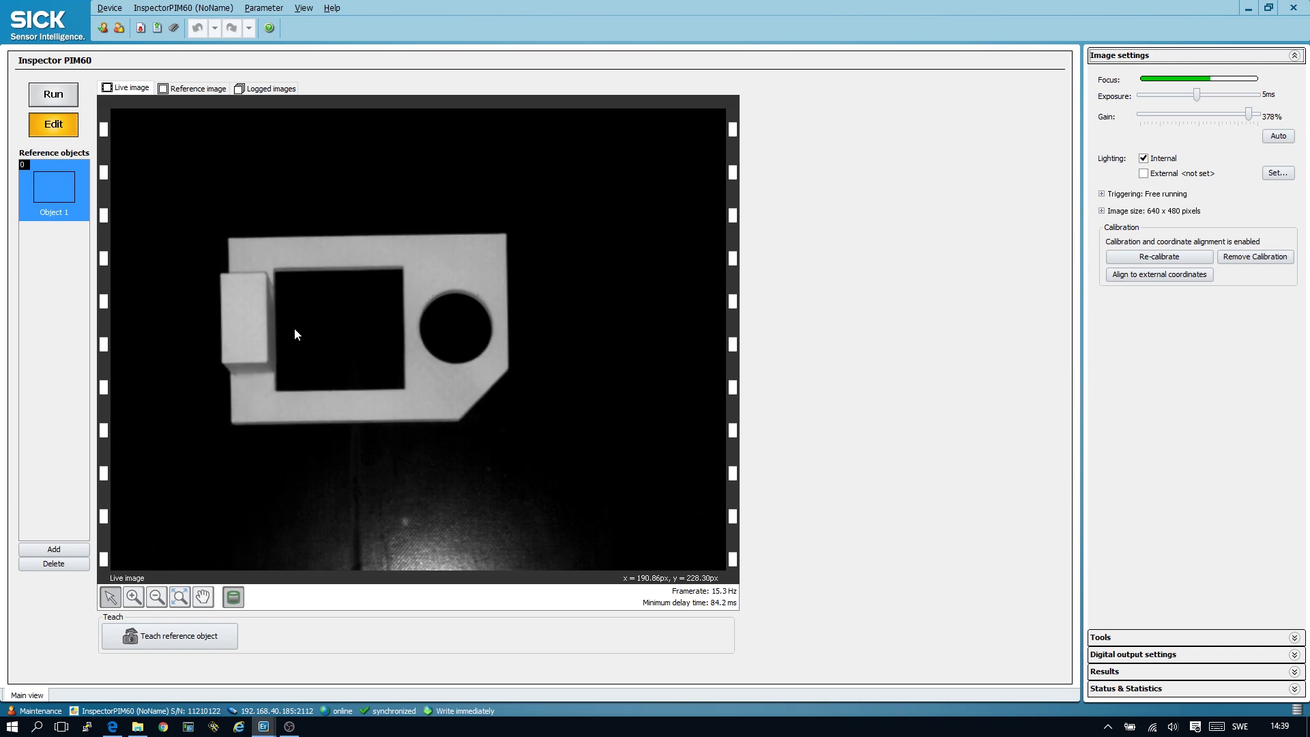
Teach the current camera image of the part as the Object 1 reference.
click(190, 645)
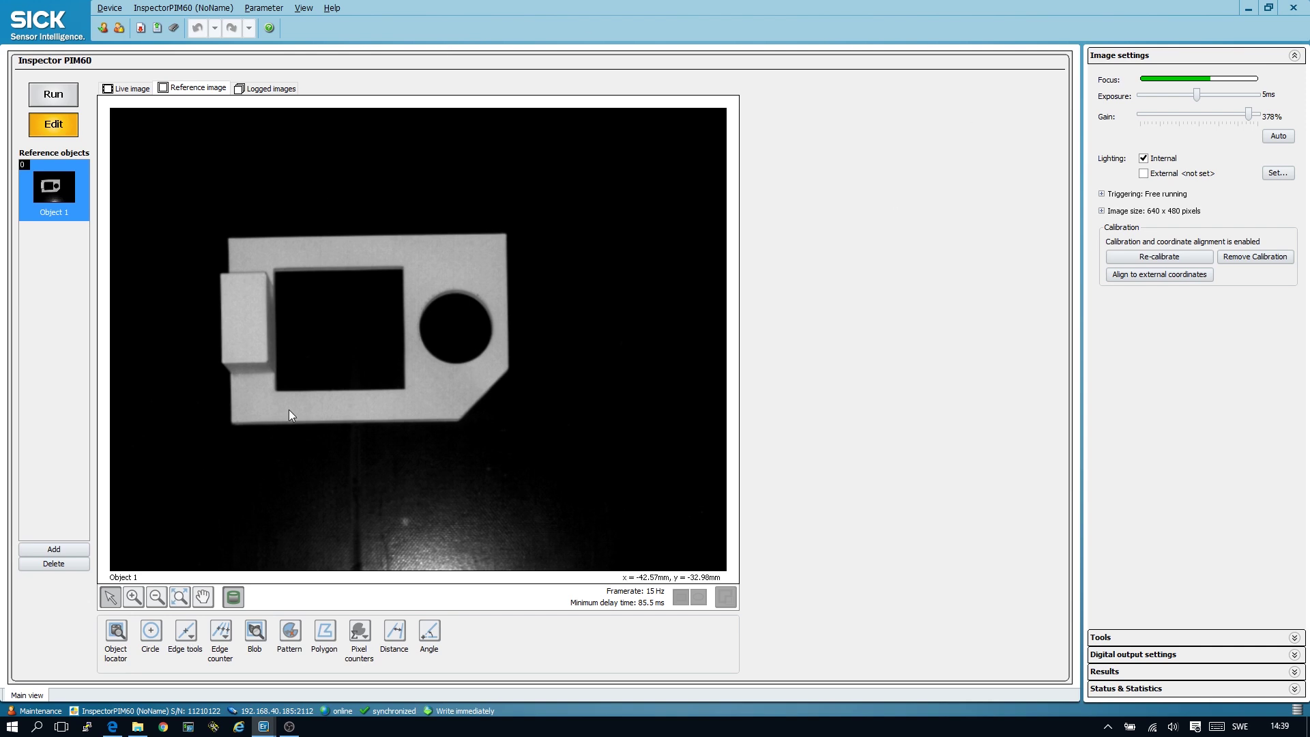
Draw an Object locator region around the whole part and slightly trim its right edge.
click(116, 634)
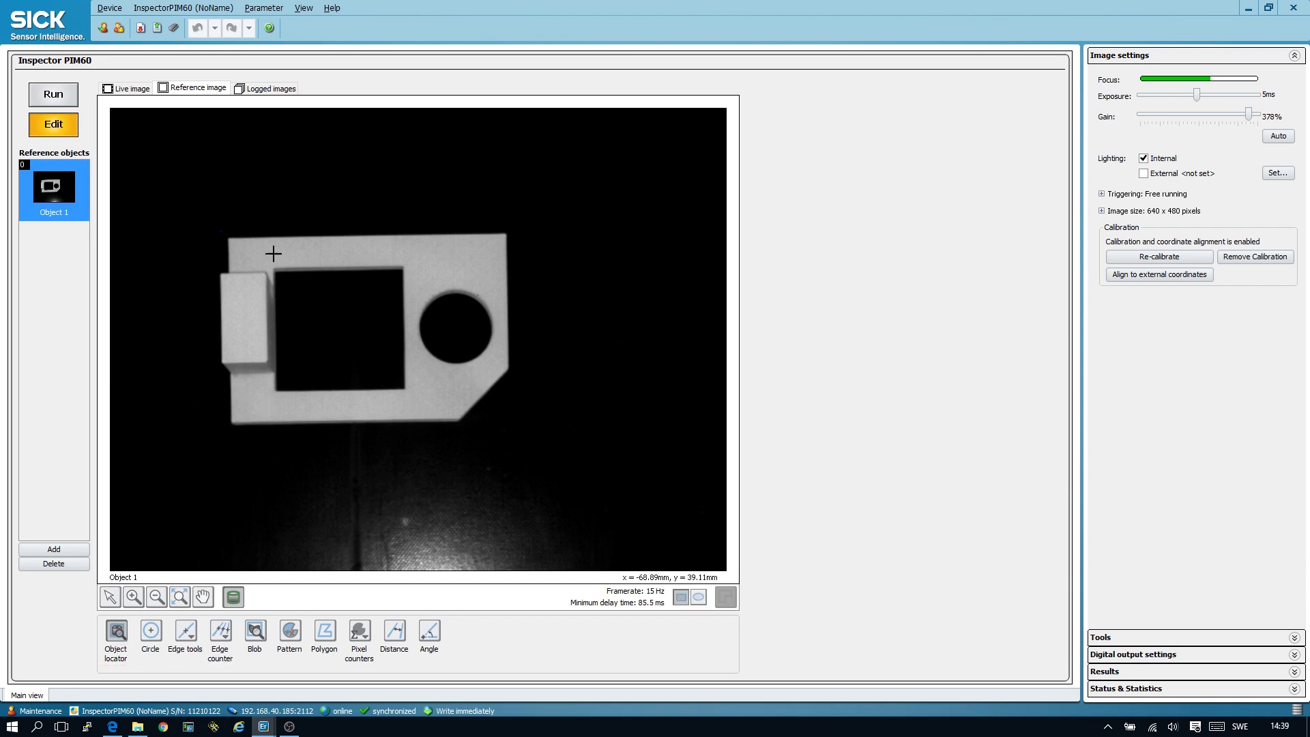
drag(221, 232, 515, 429)
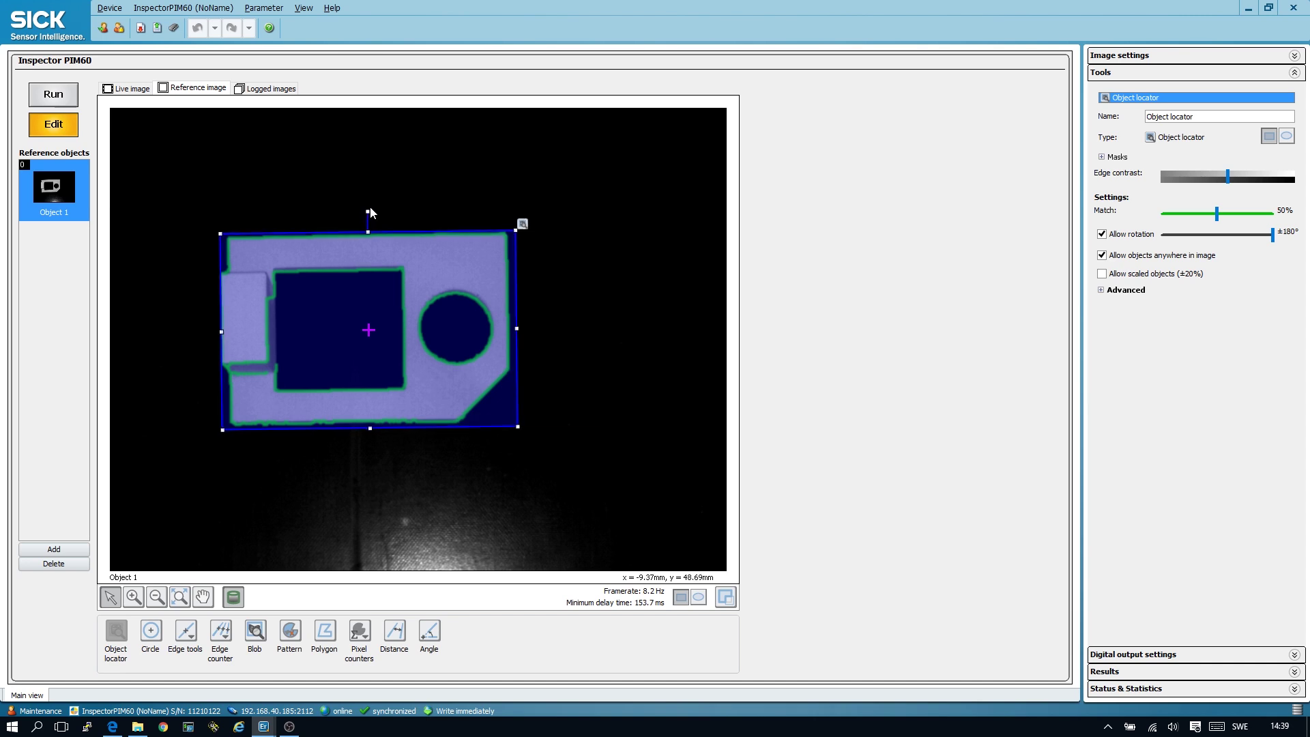
drag(516, 329, 514, 330)
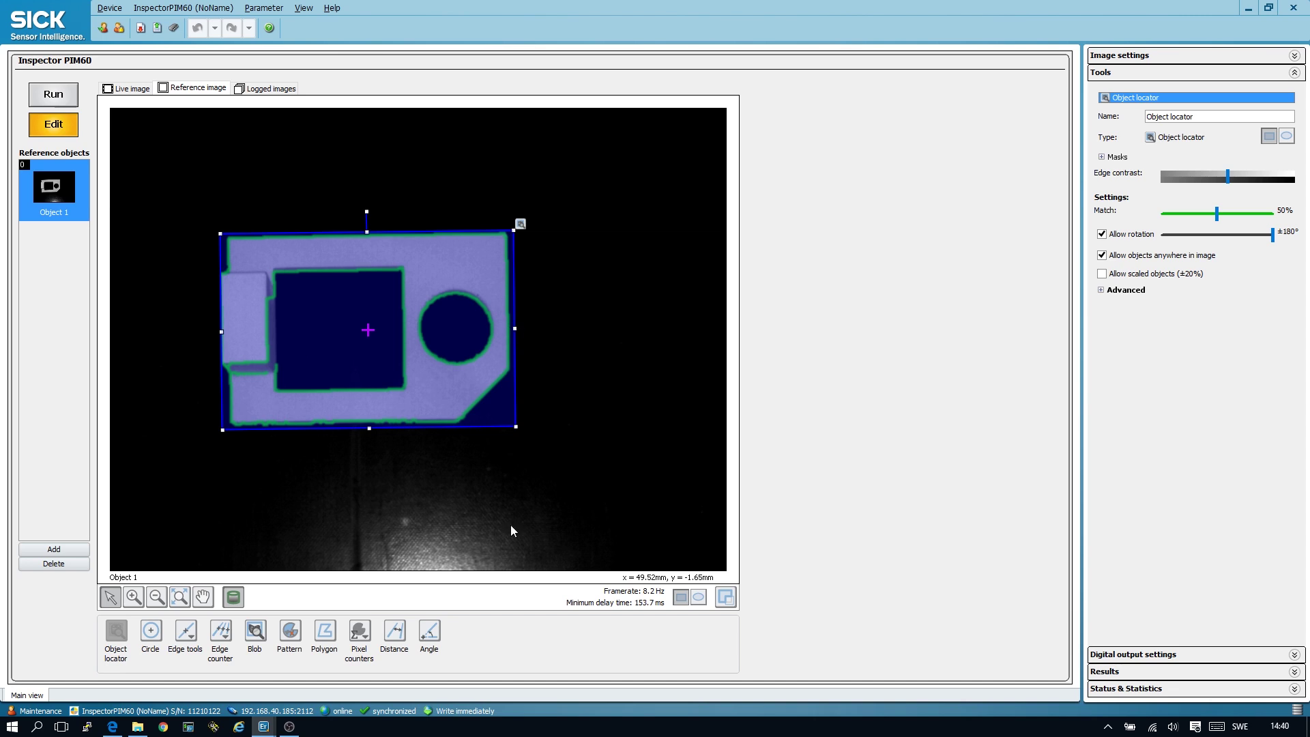
Mask the raised left block, check detection on the live image, then return to the reference image.
click(726, 597)
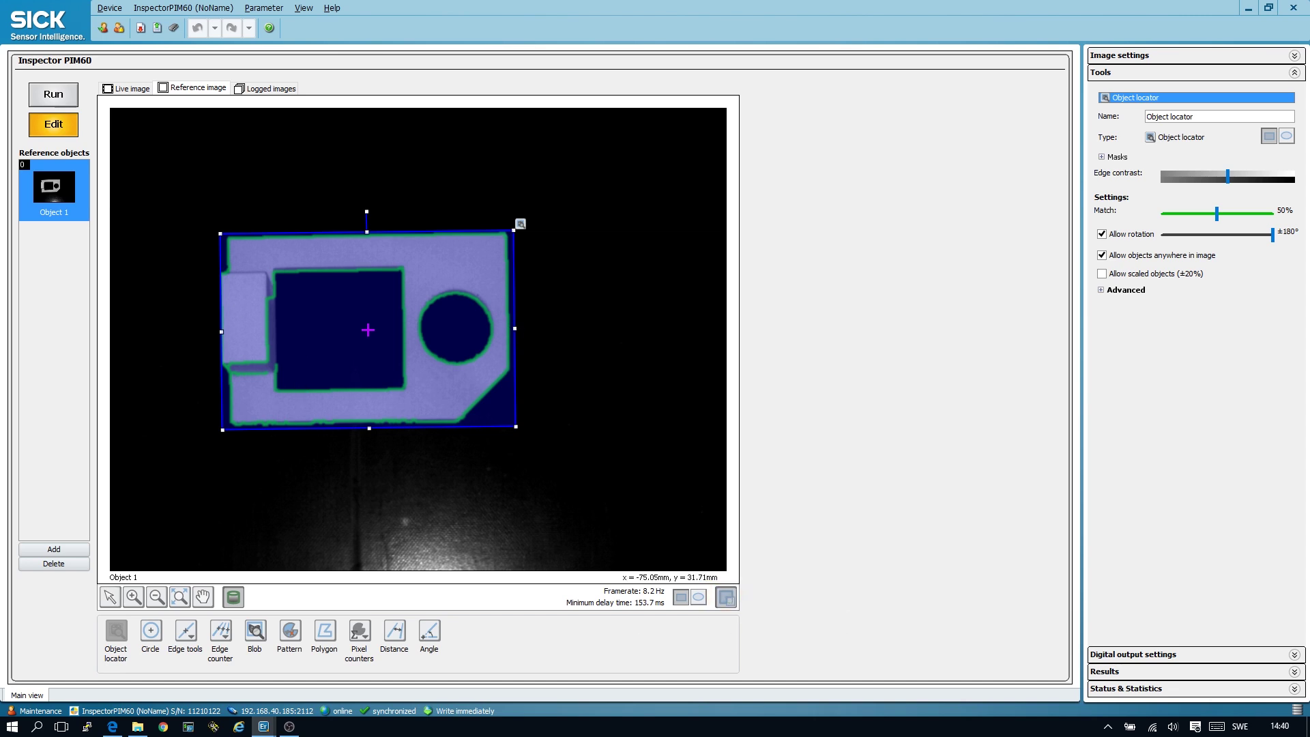
drag(206, 250, 290, 401)
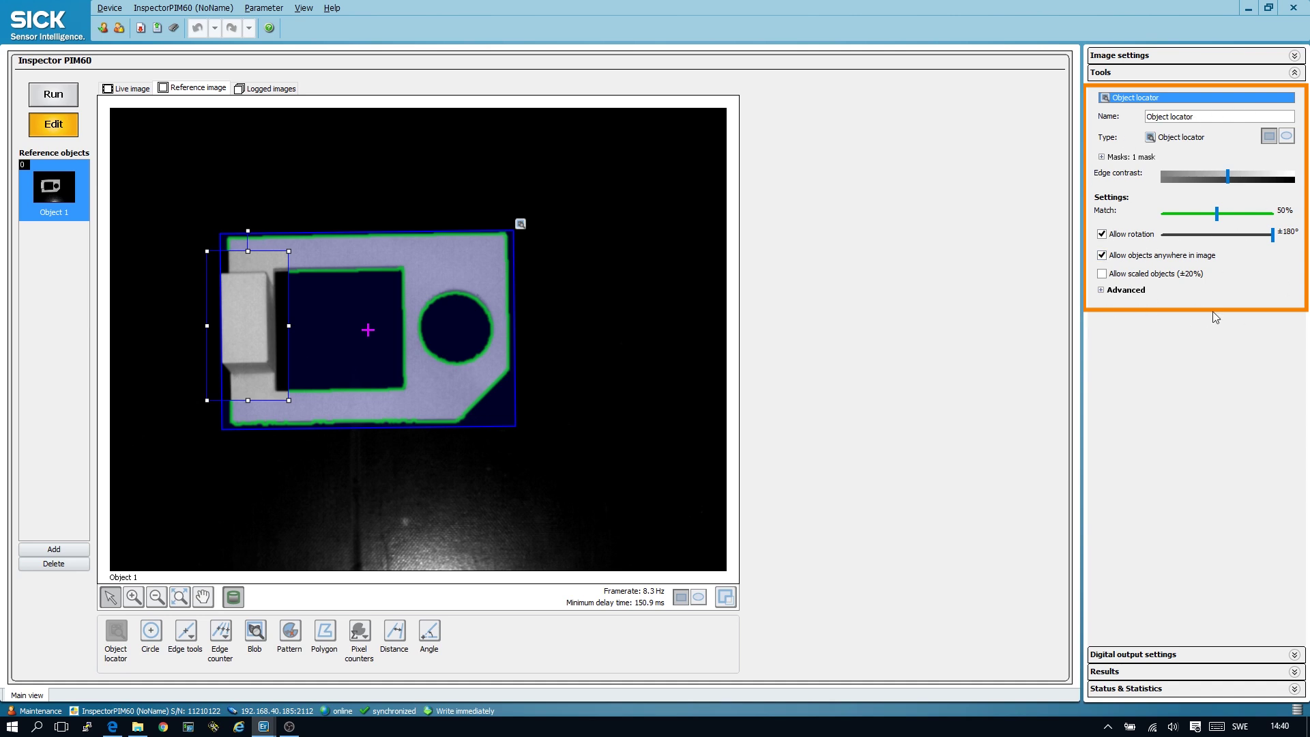
click(138, 91)
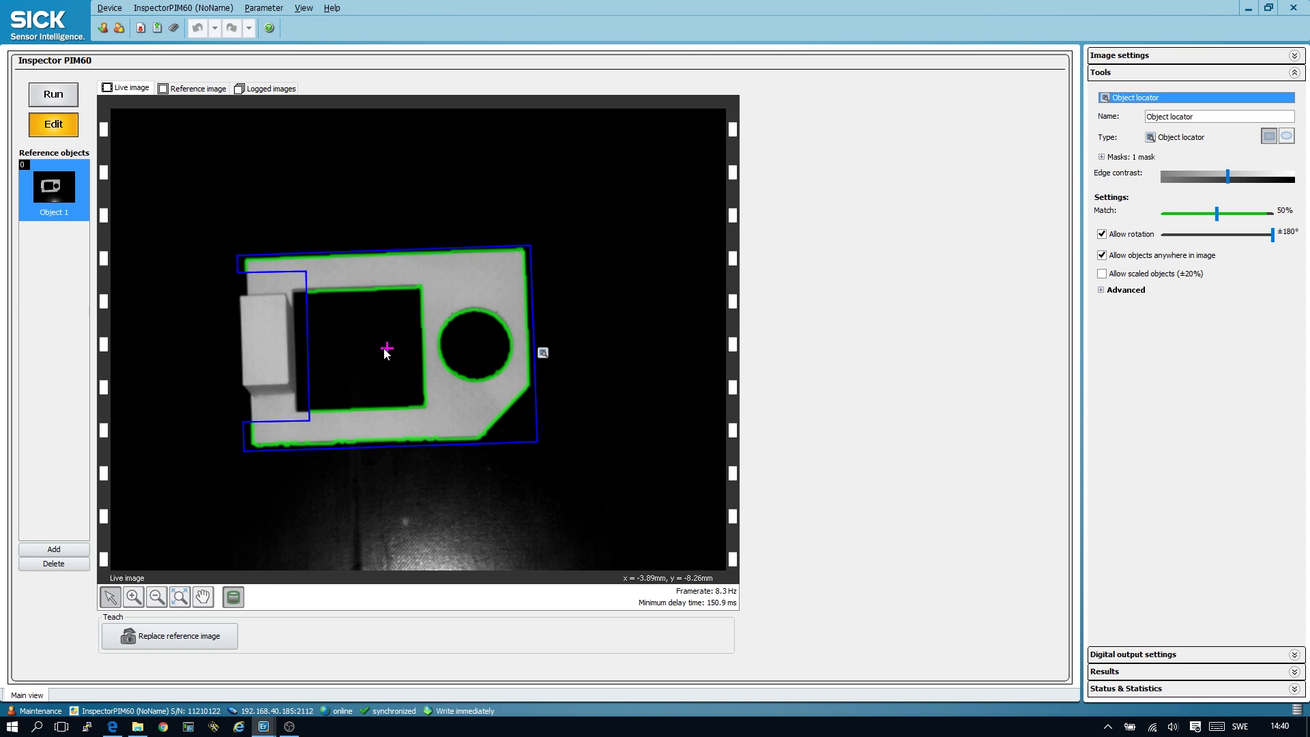
click(198, 89)
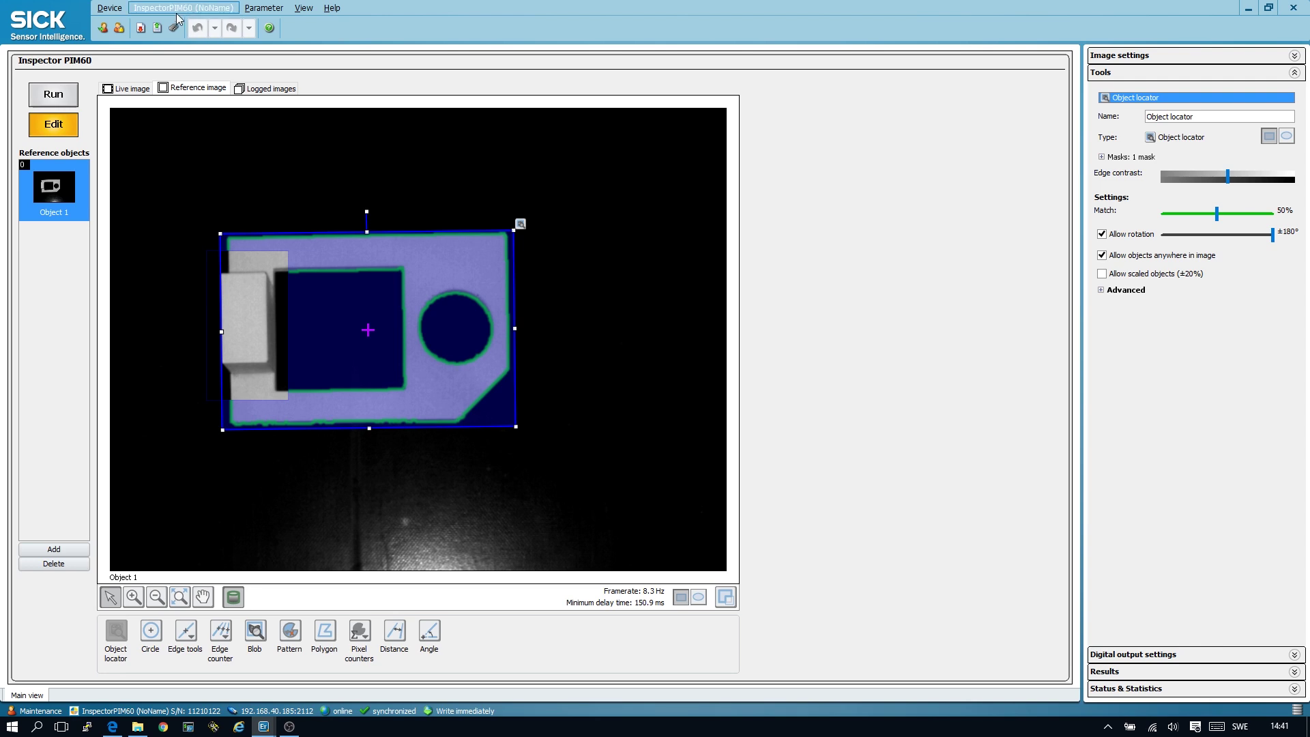
Set the Inspector's Ethernet result output to report angles in radians and positions in millimetres.
click(181, 14)
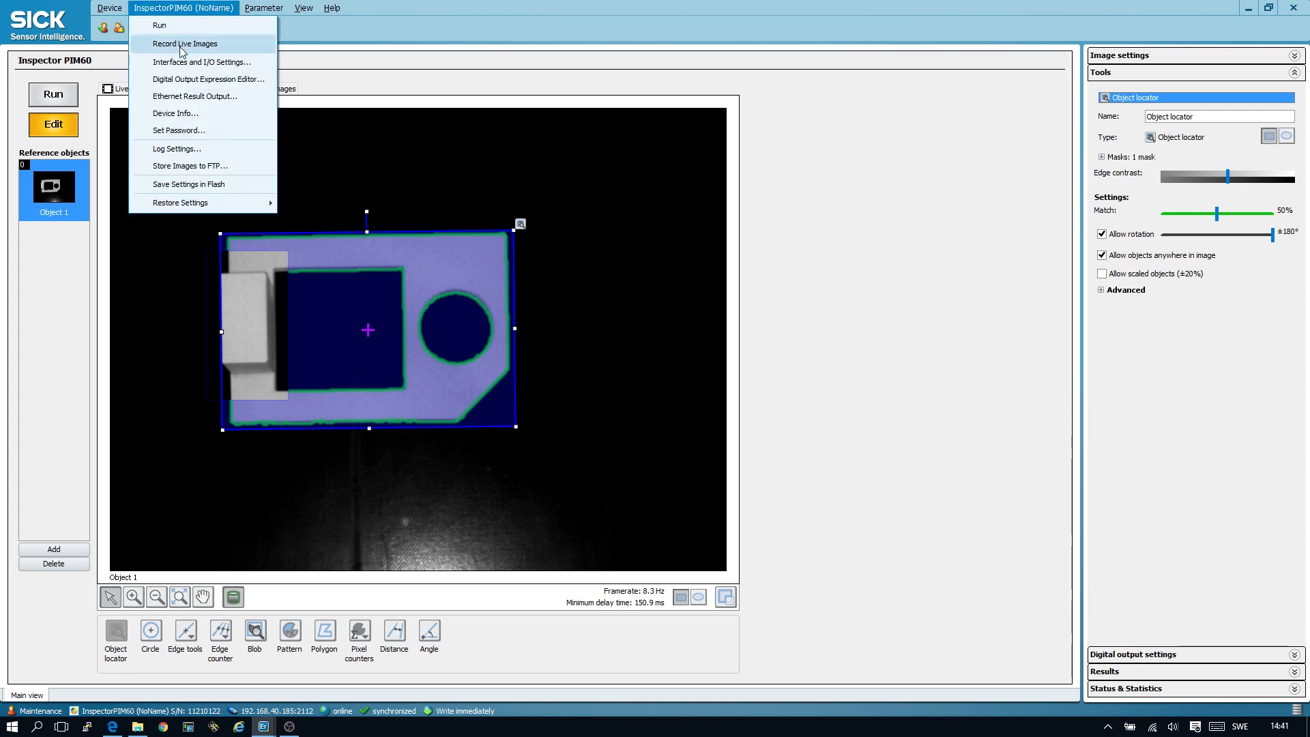
click(201, 99)
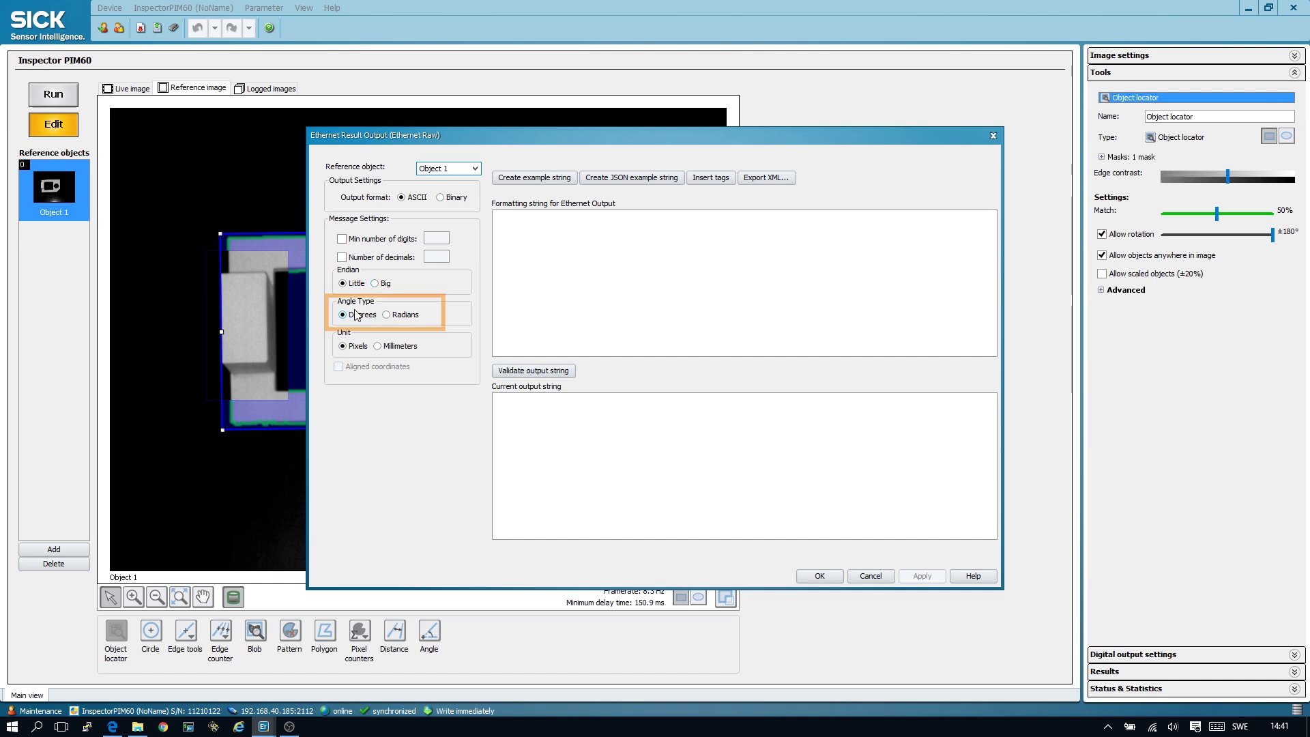
click(390, 316)
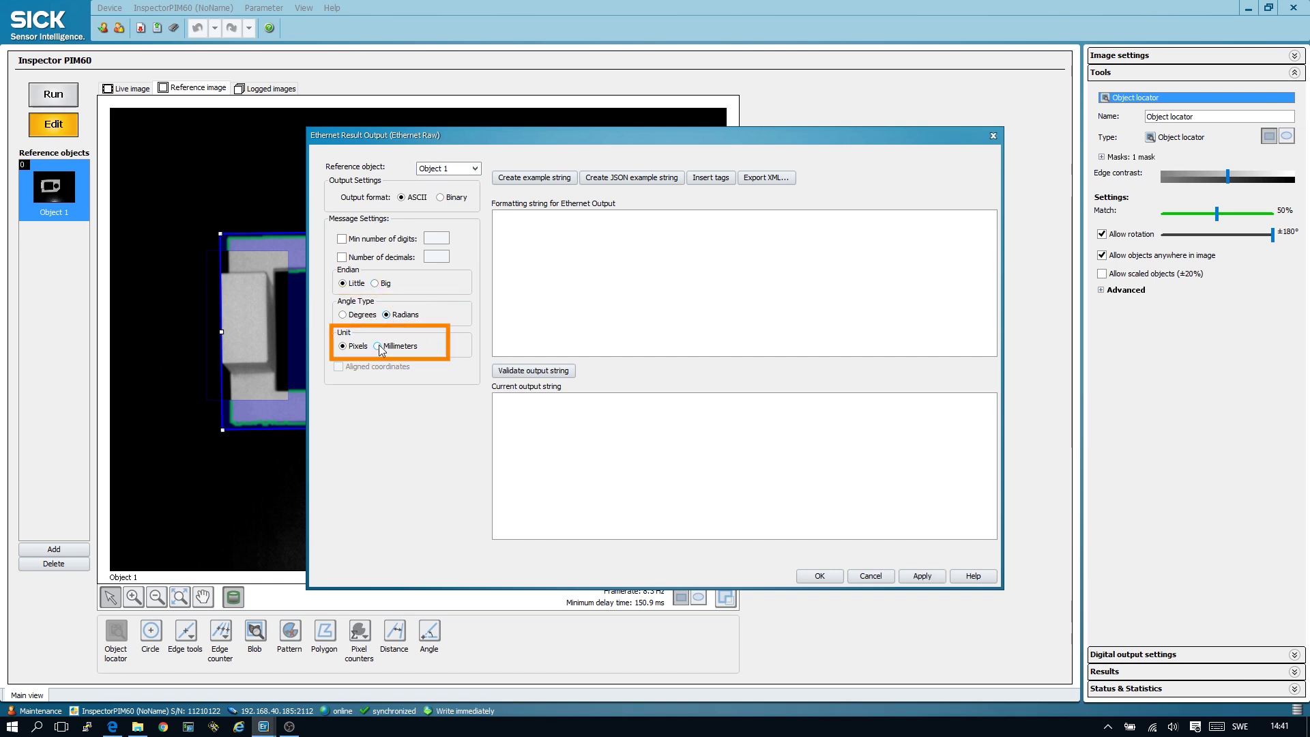
click(378, 344)
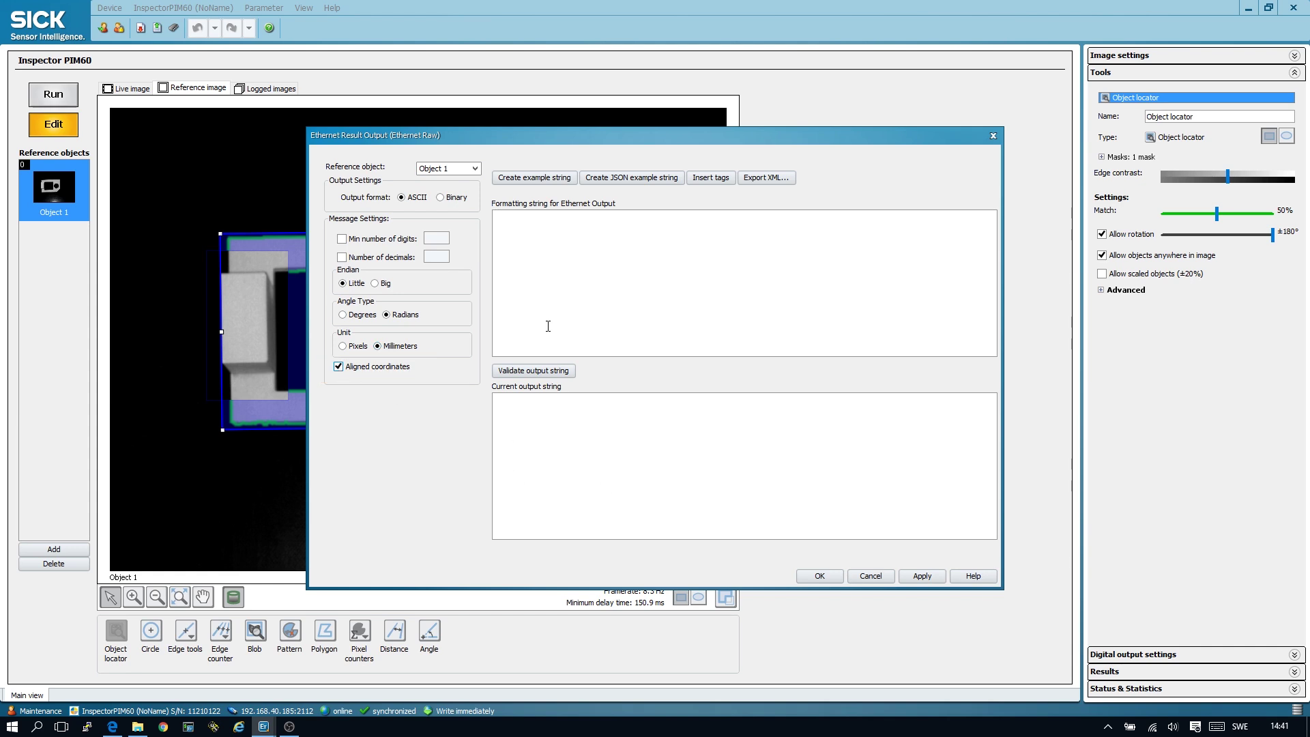
Insert the OBJECT_LOC wrapper tags and join the closing tag onto the first line.
click(716, 180)
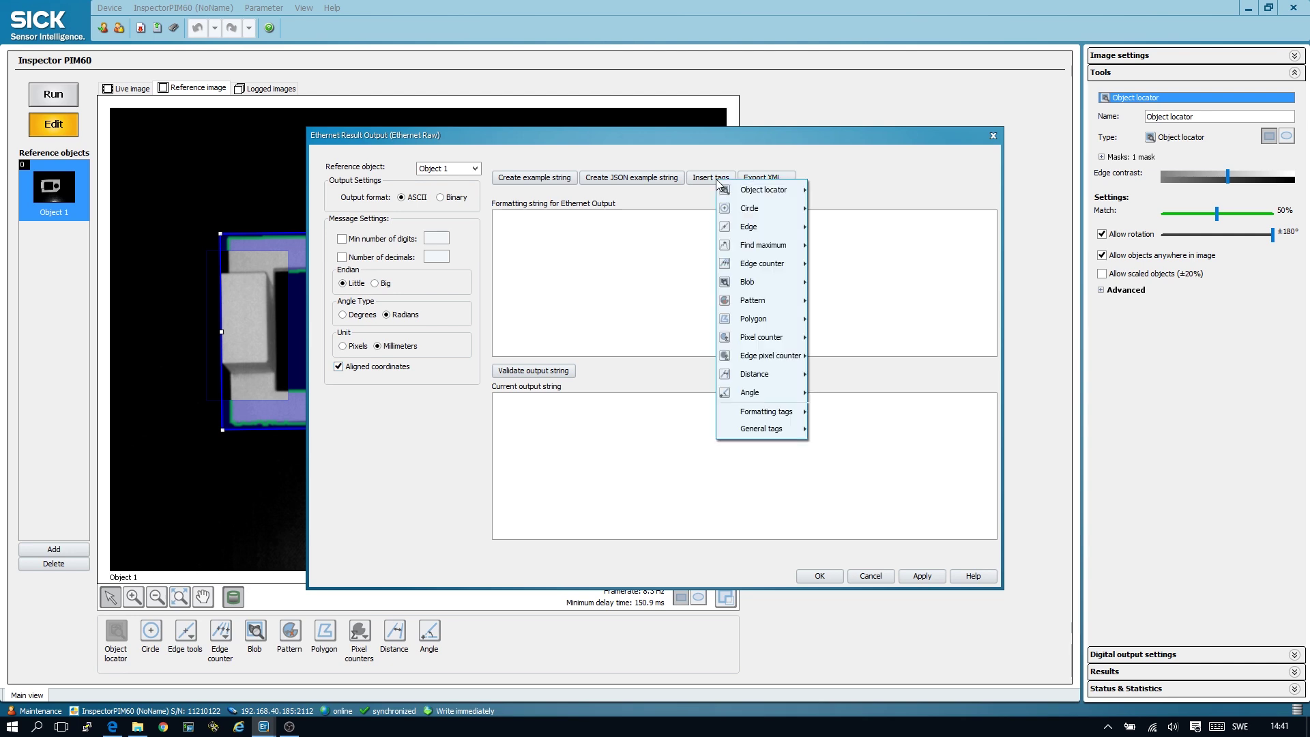
mouse_move(763, 190)
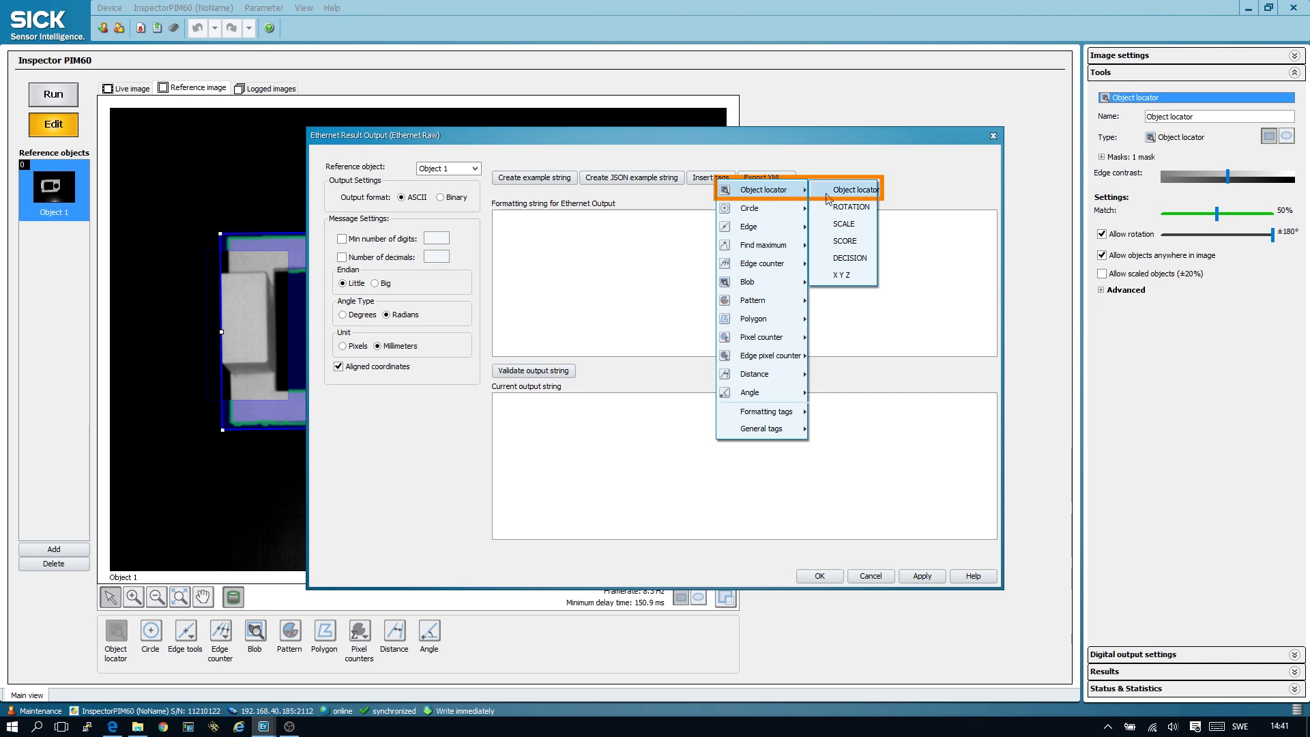
click(833, 199)
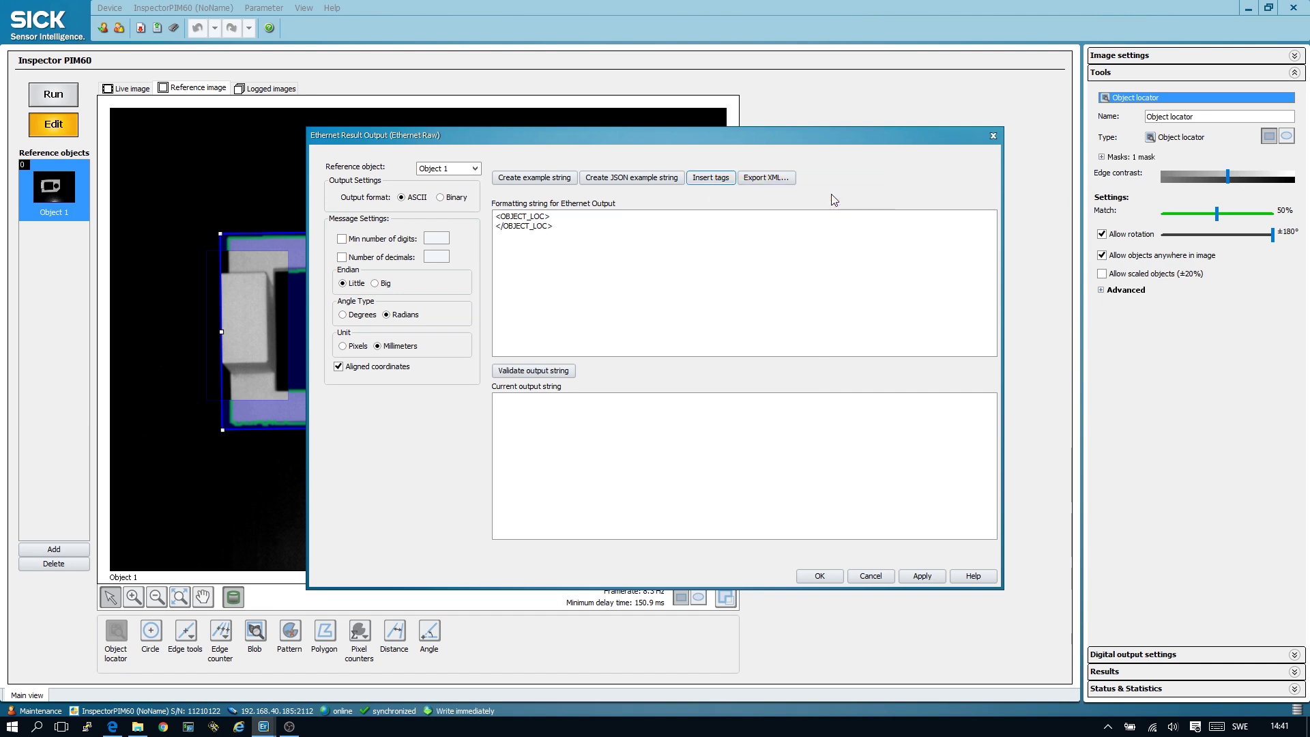
triple_click(630, 223)
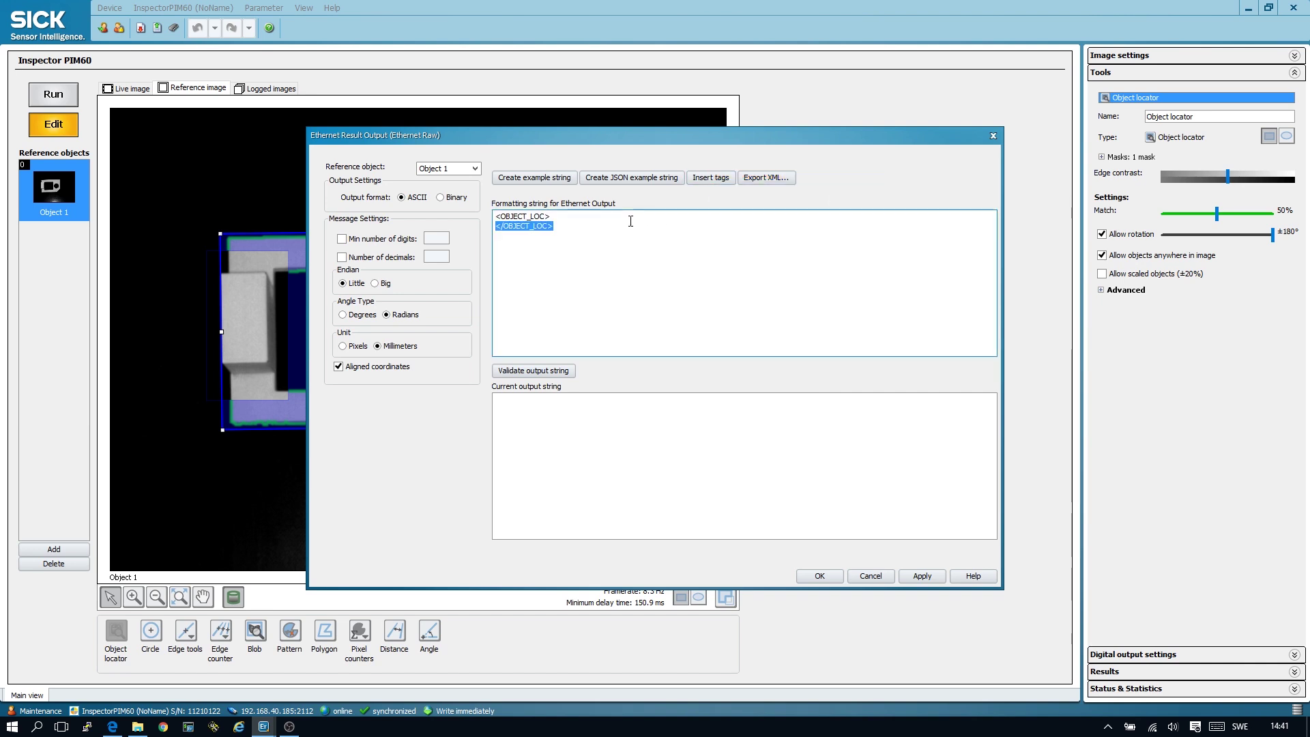
click(631, 220)
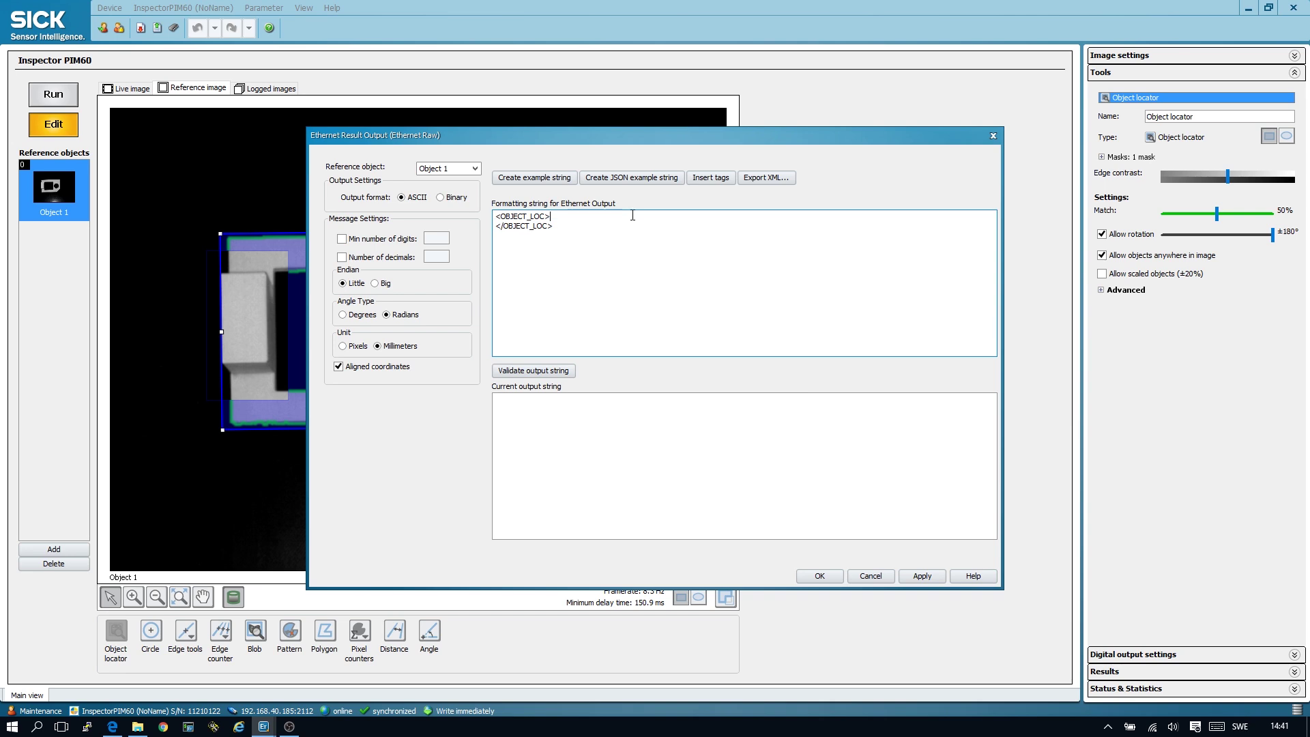
key(Delete)
Add the object locator's DECISION, X, Y, Z and ROTATION tags inside OBJECT_LOC.
click(707, 178)
mouse_move(751, 190)
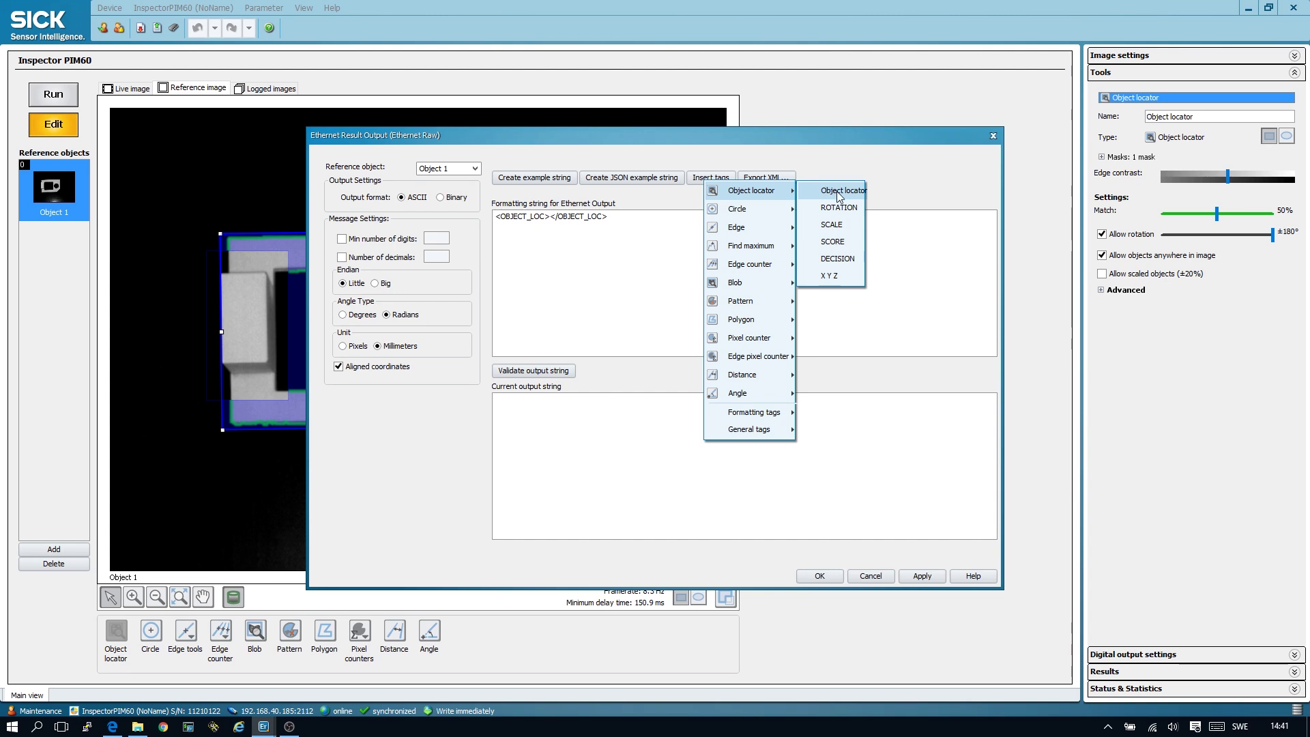
click(844, 257)
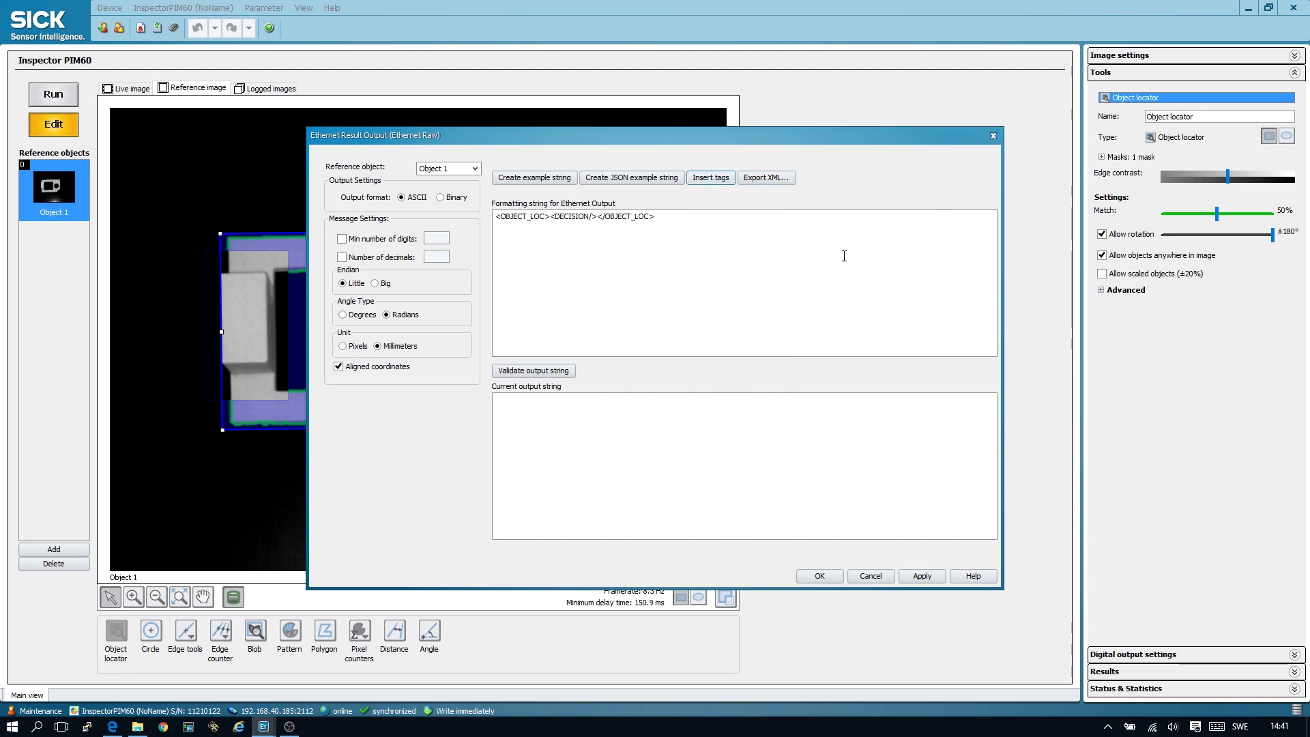
click(720, 182)
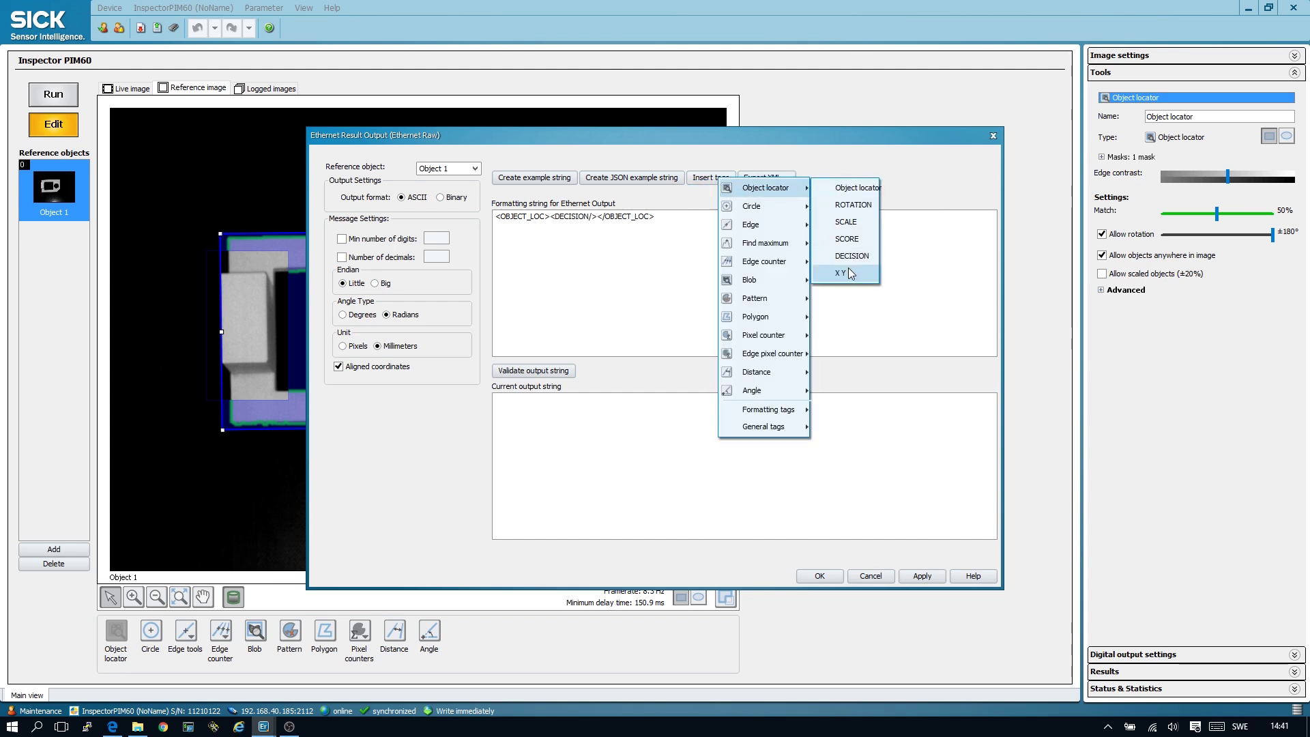
click(847, 274)
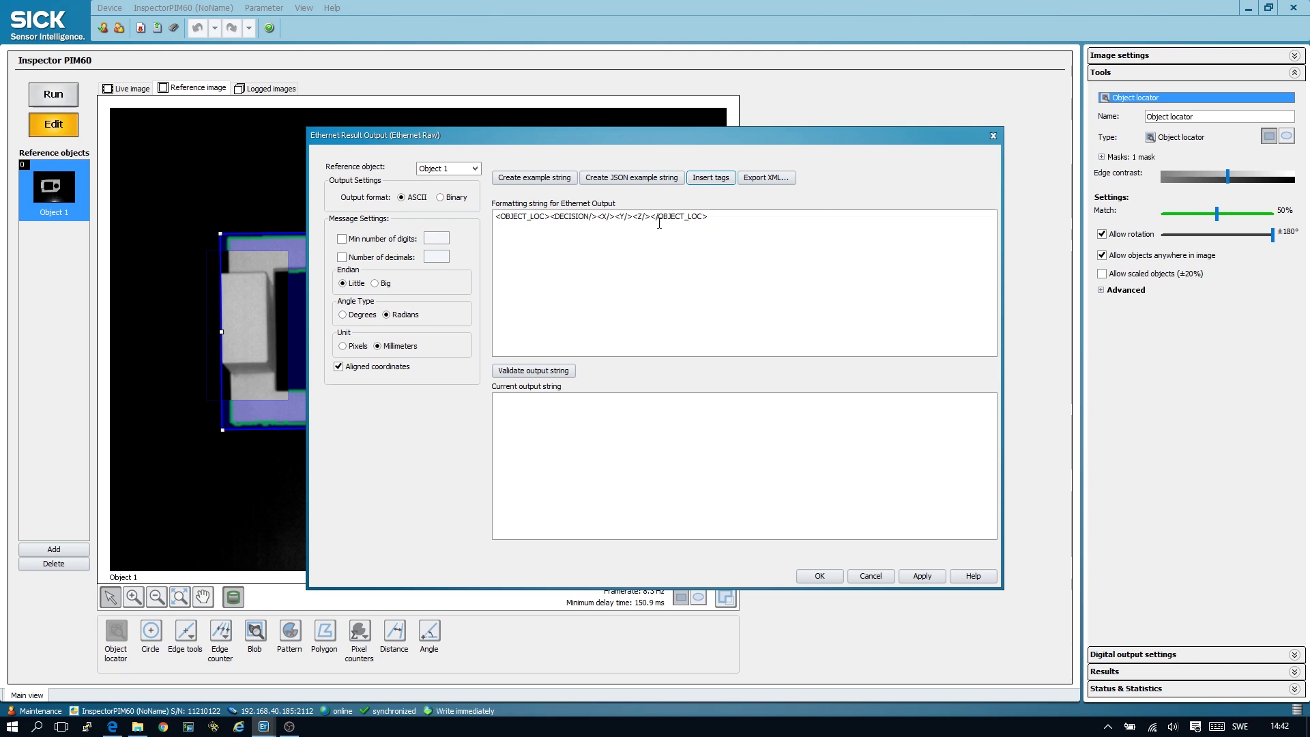
click(706, 181)
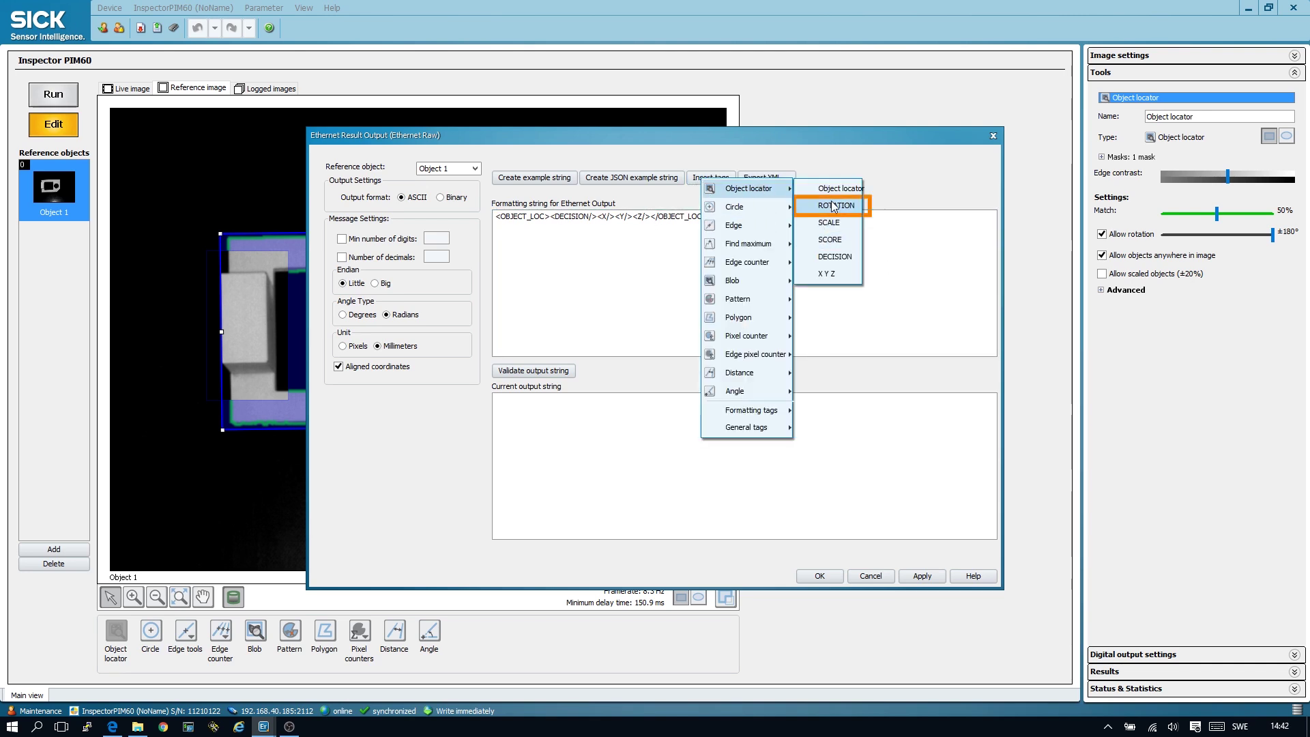
click(831, 206)
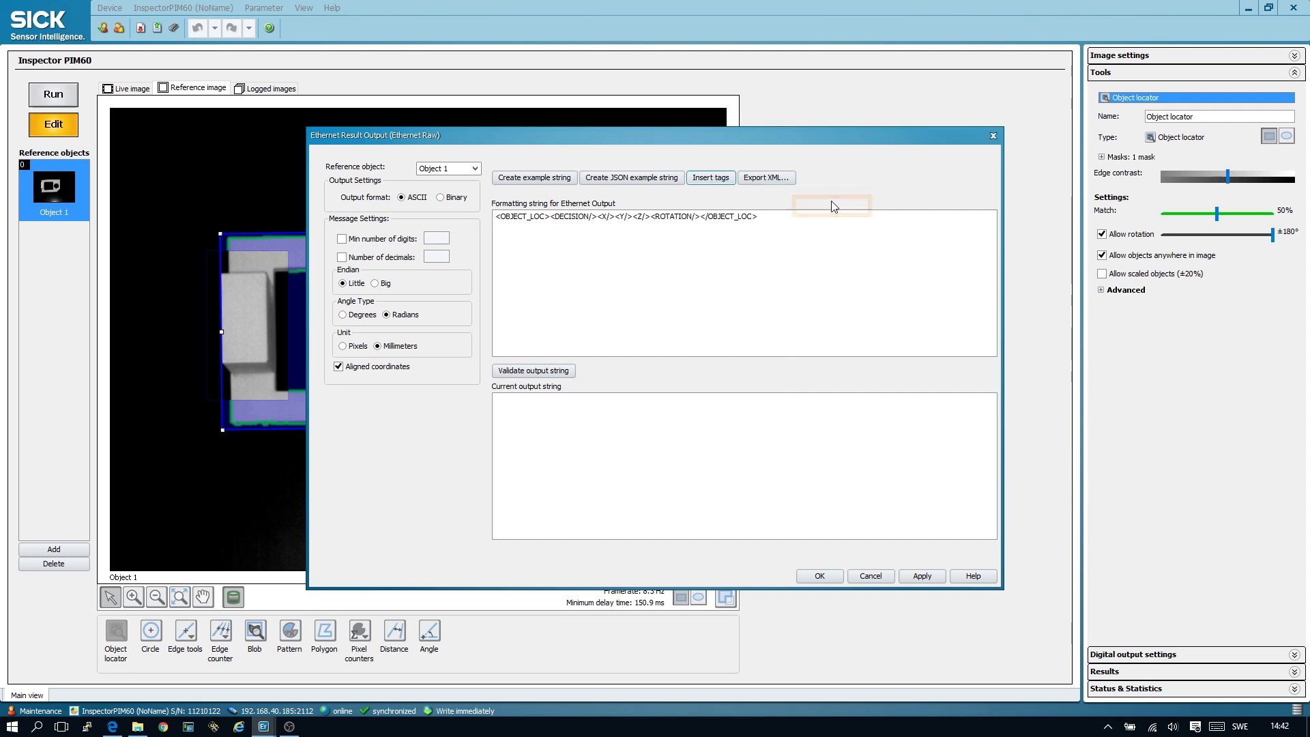
click(596, 217)
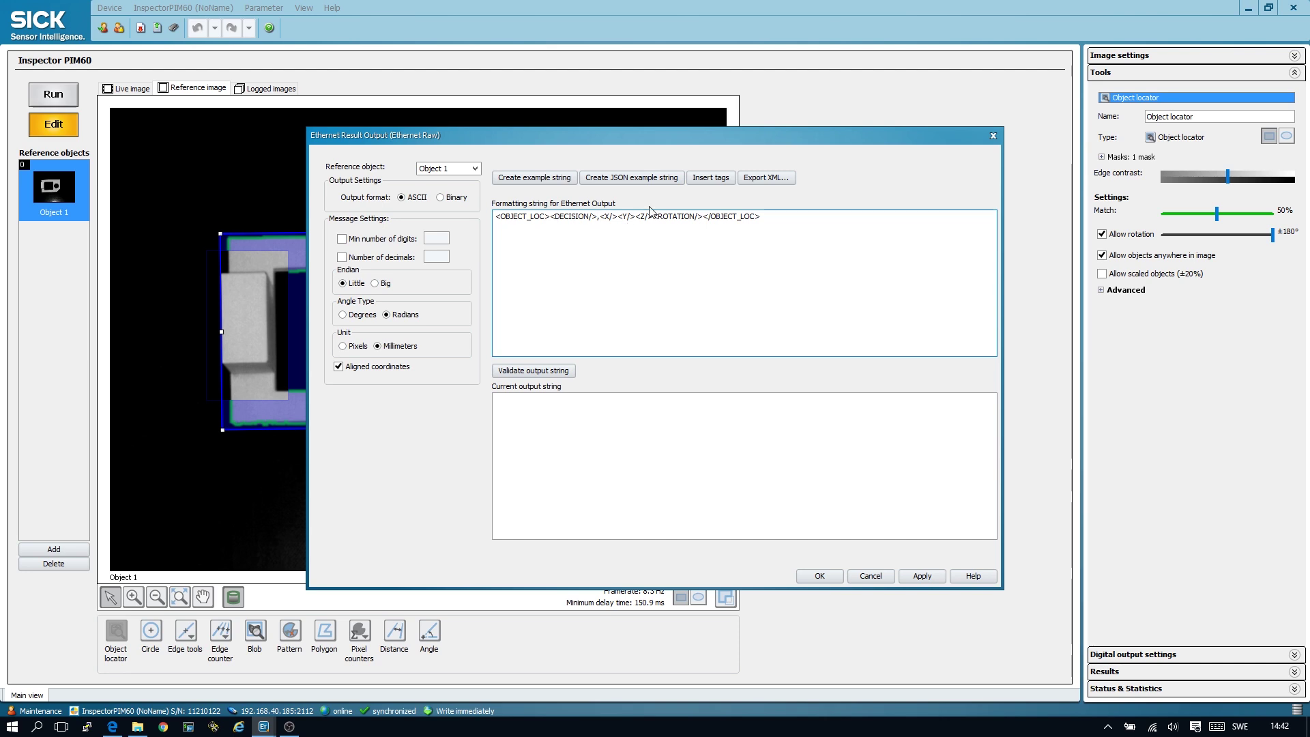
Insert a SPACE formatting tag after the DECISION tag and select it for copying.
click(709, 184)
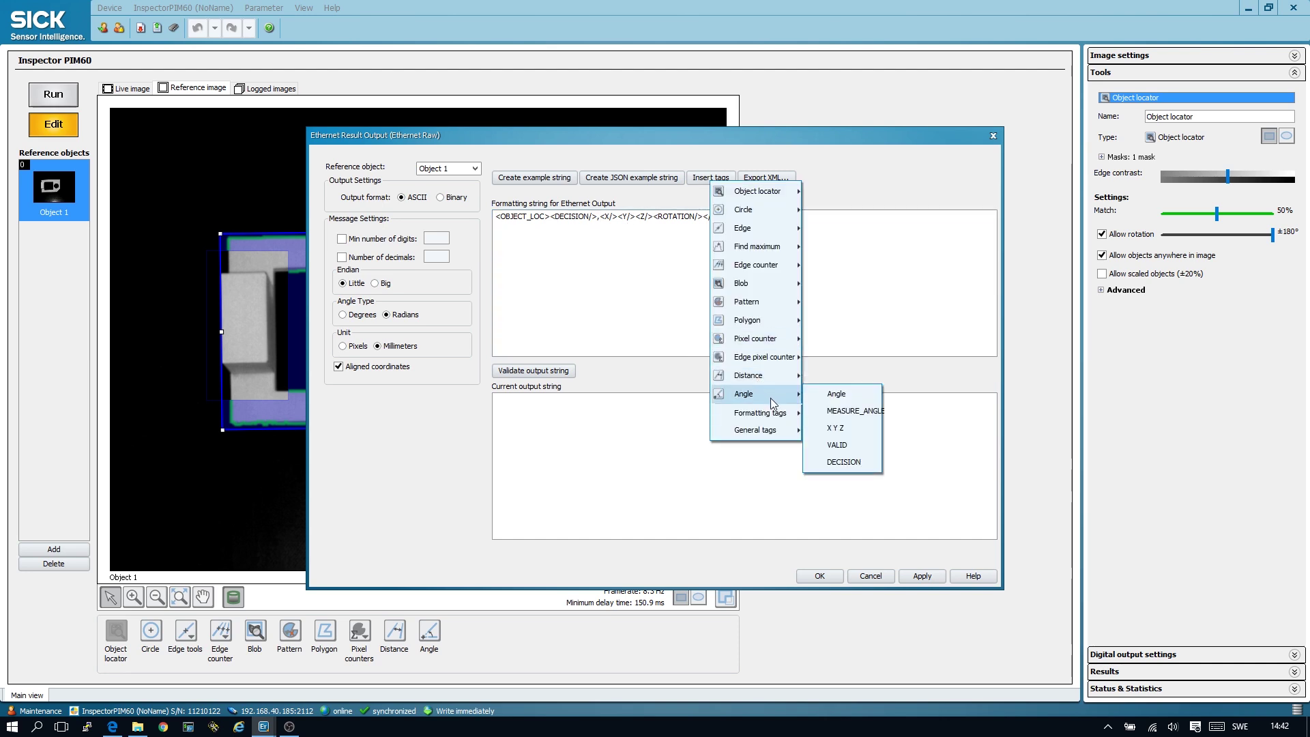
mouse_move(759, 412)
click(823, 433)
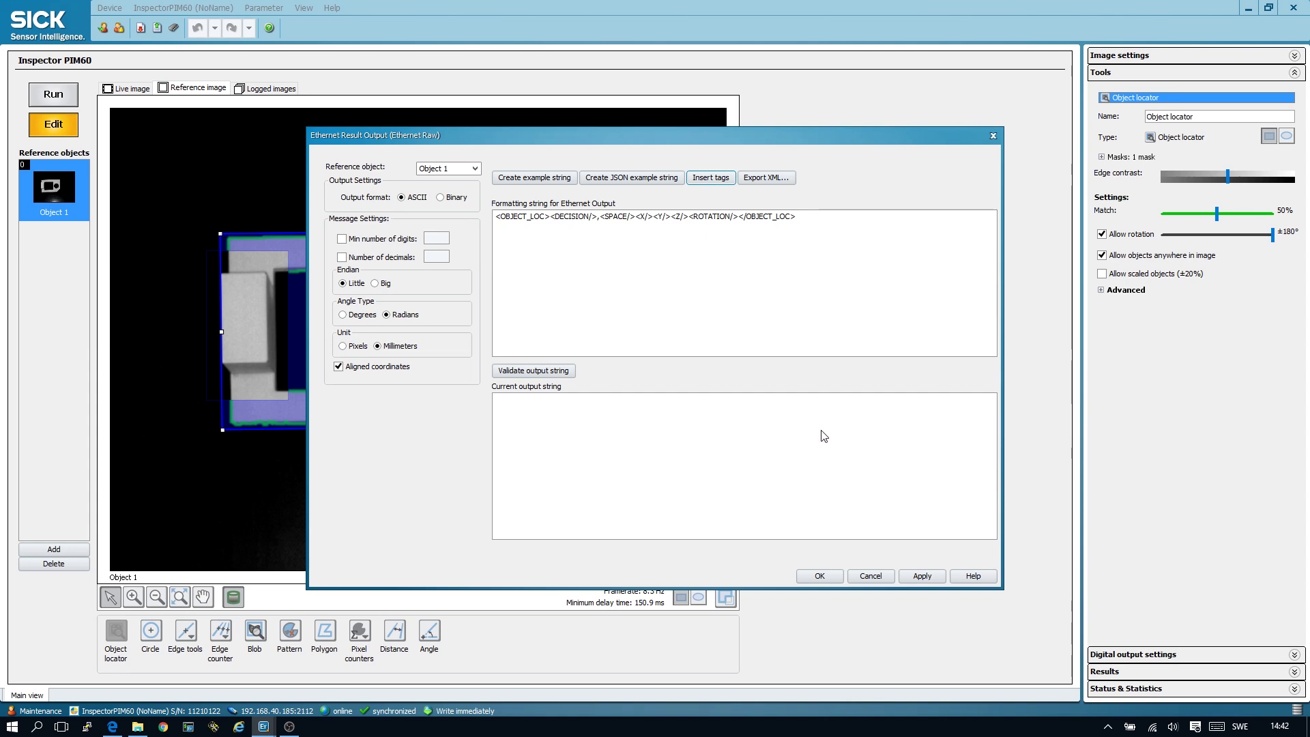
click(638, 216)
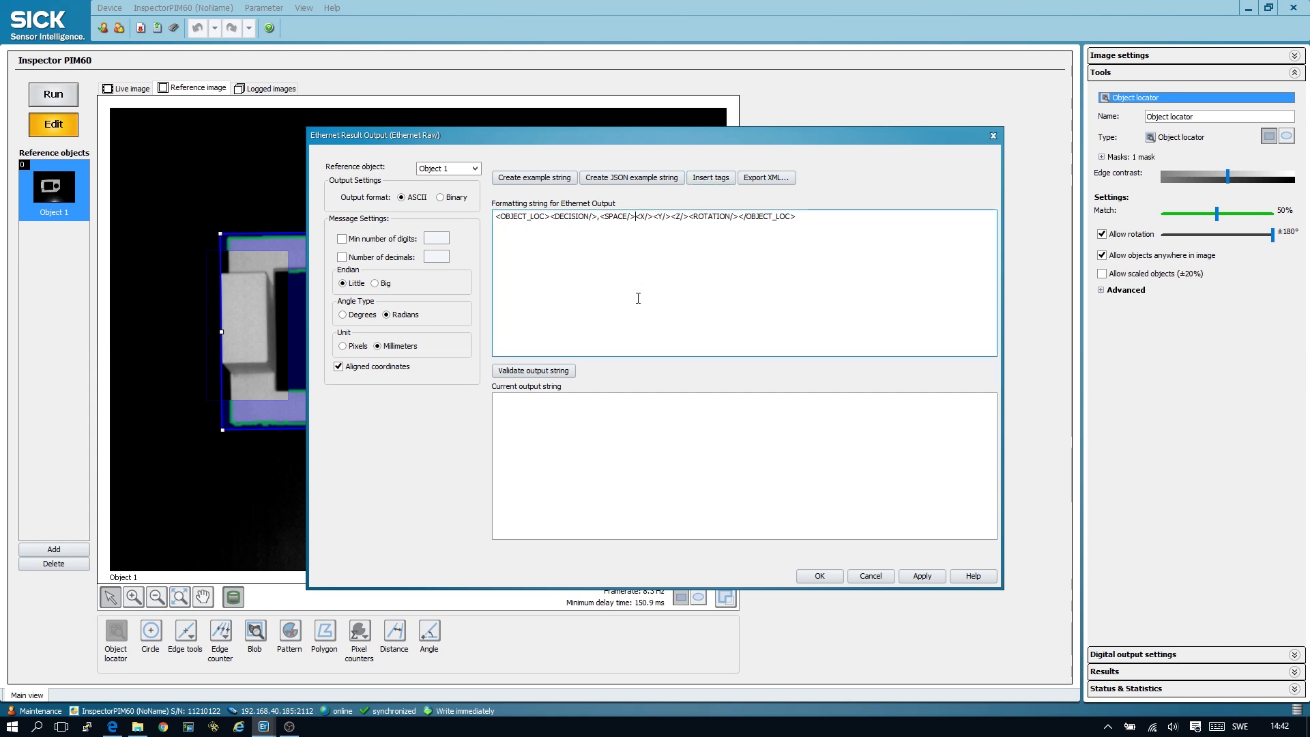
key(shift+Left)
key(shift+Left)
key(shift+Left)
key(shift+Left)
key(ctrl+c)
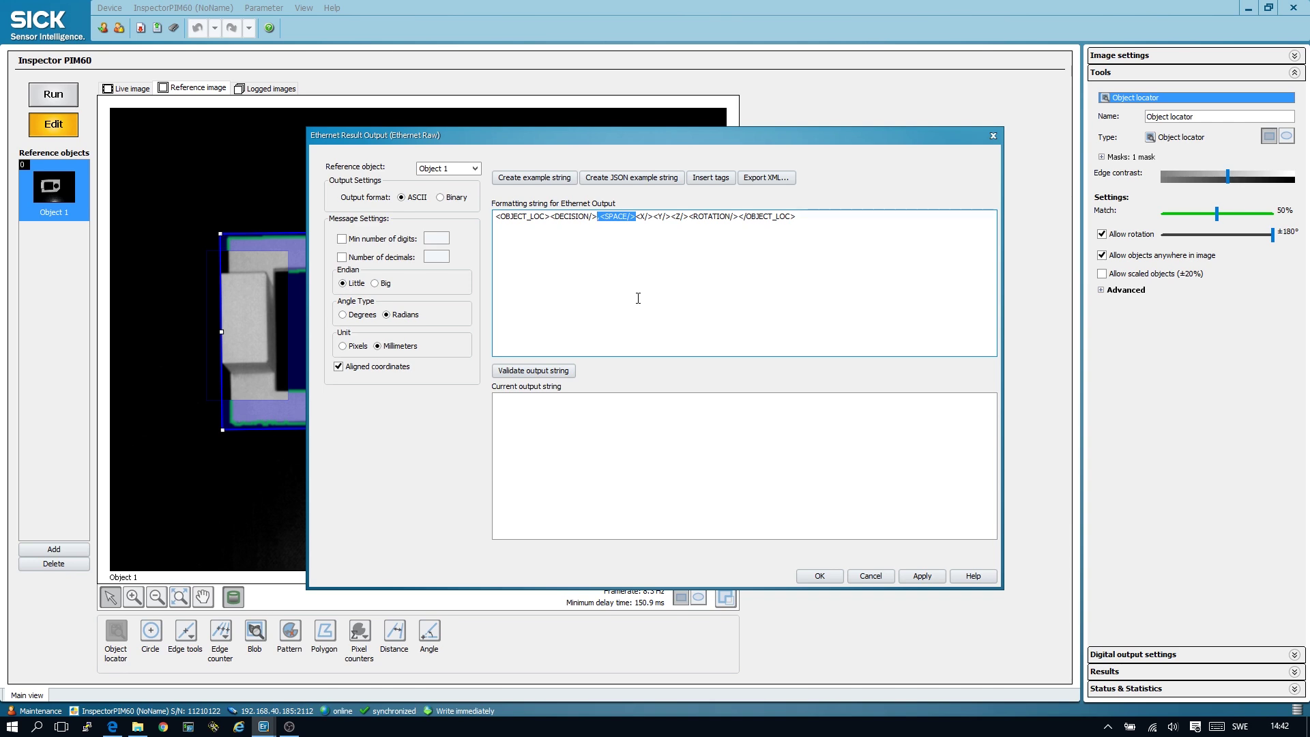
Paste comma-and-space separators after the X, Y and Z tags.
key(Left)
text(,)
key(ctrl+v)
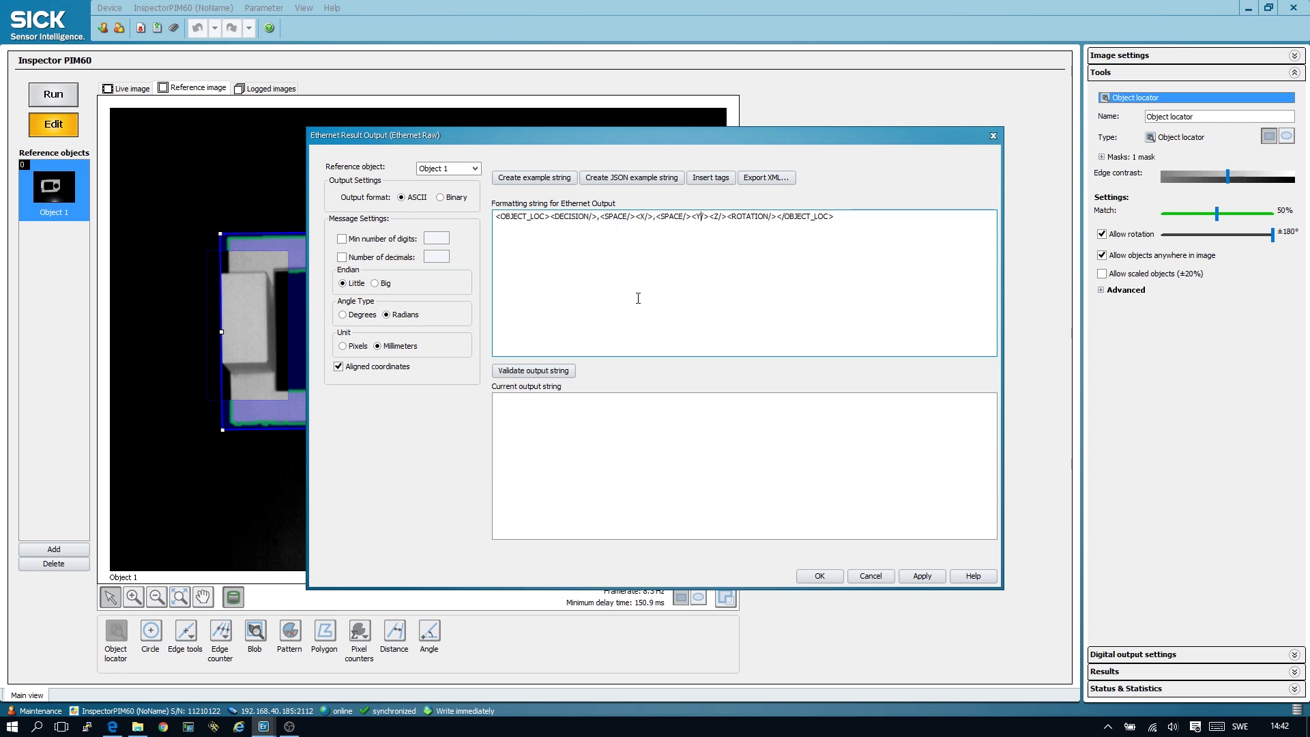
key(Right)
key(Right)
text(,)
key(ctrl+v)
text(,)
key(ctrl+v)
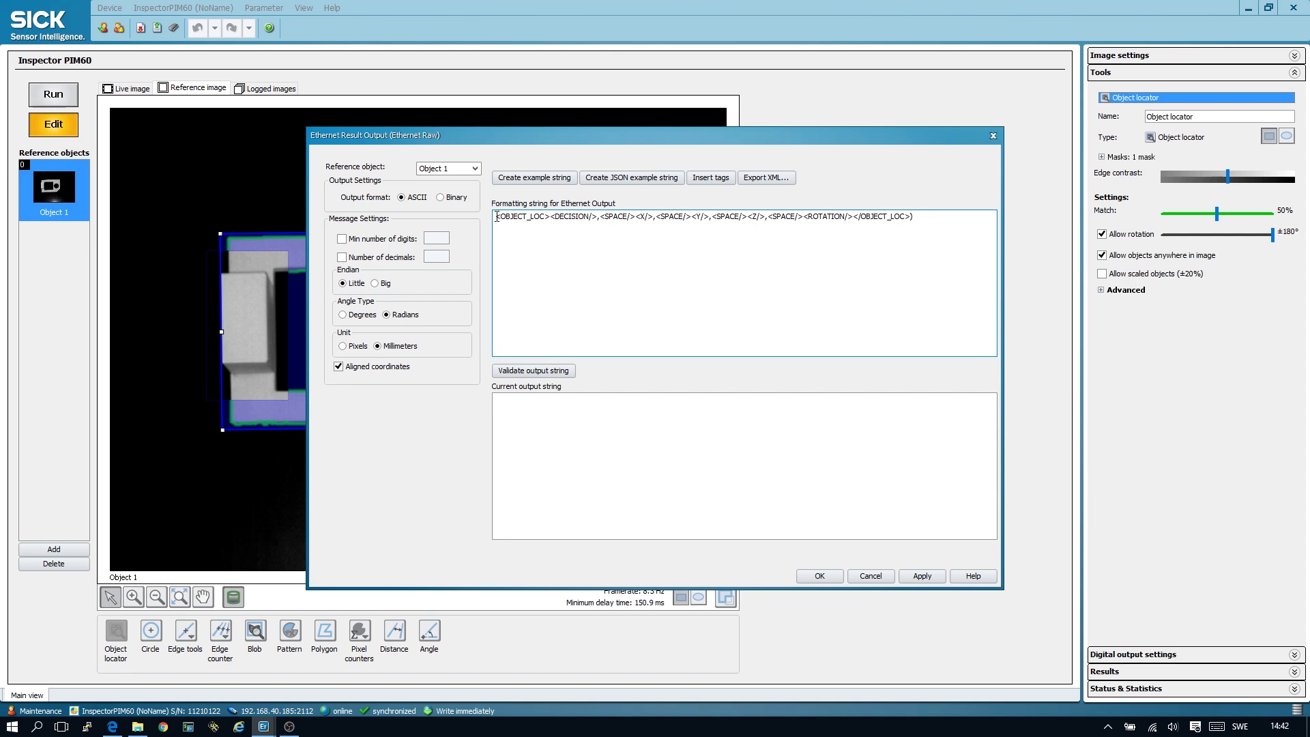
text({)
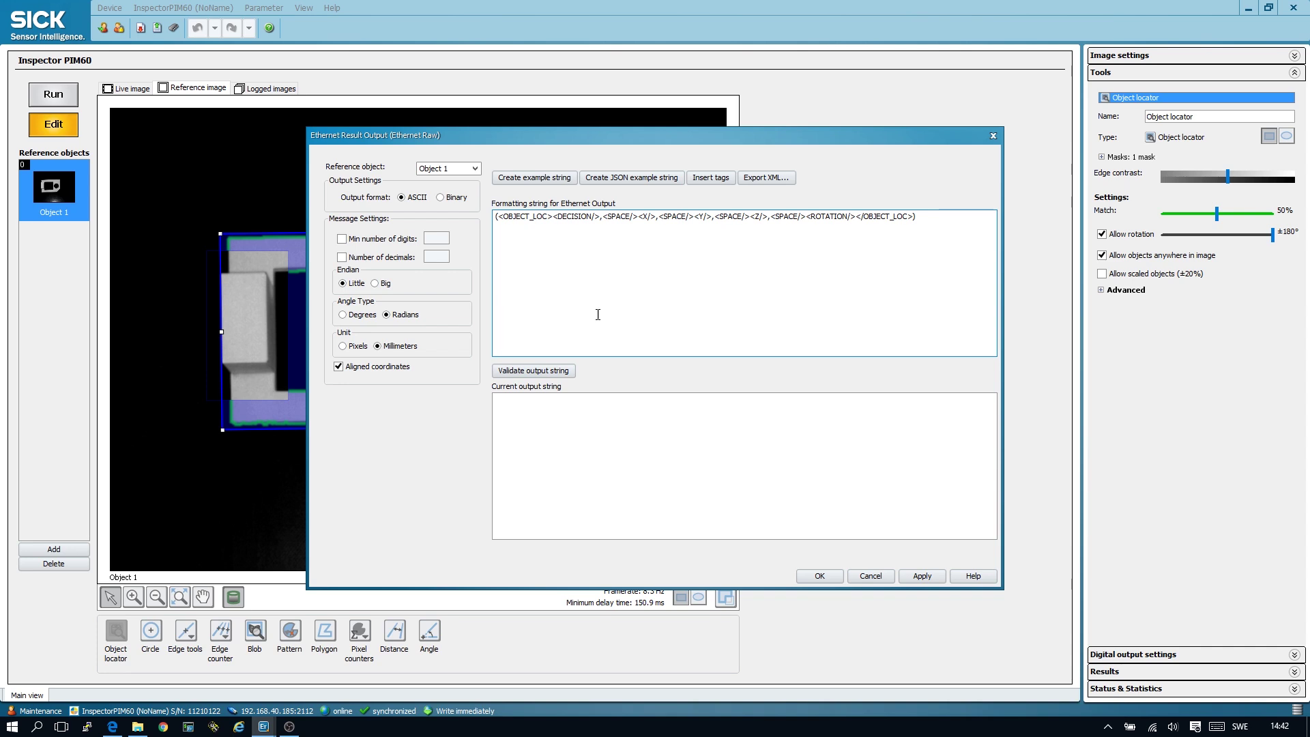
Validate the output string as (1, 149.47, -350.83, 63.87, 0.00), apply it, and close the dialog.
click(562, 375)
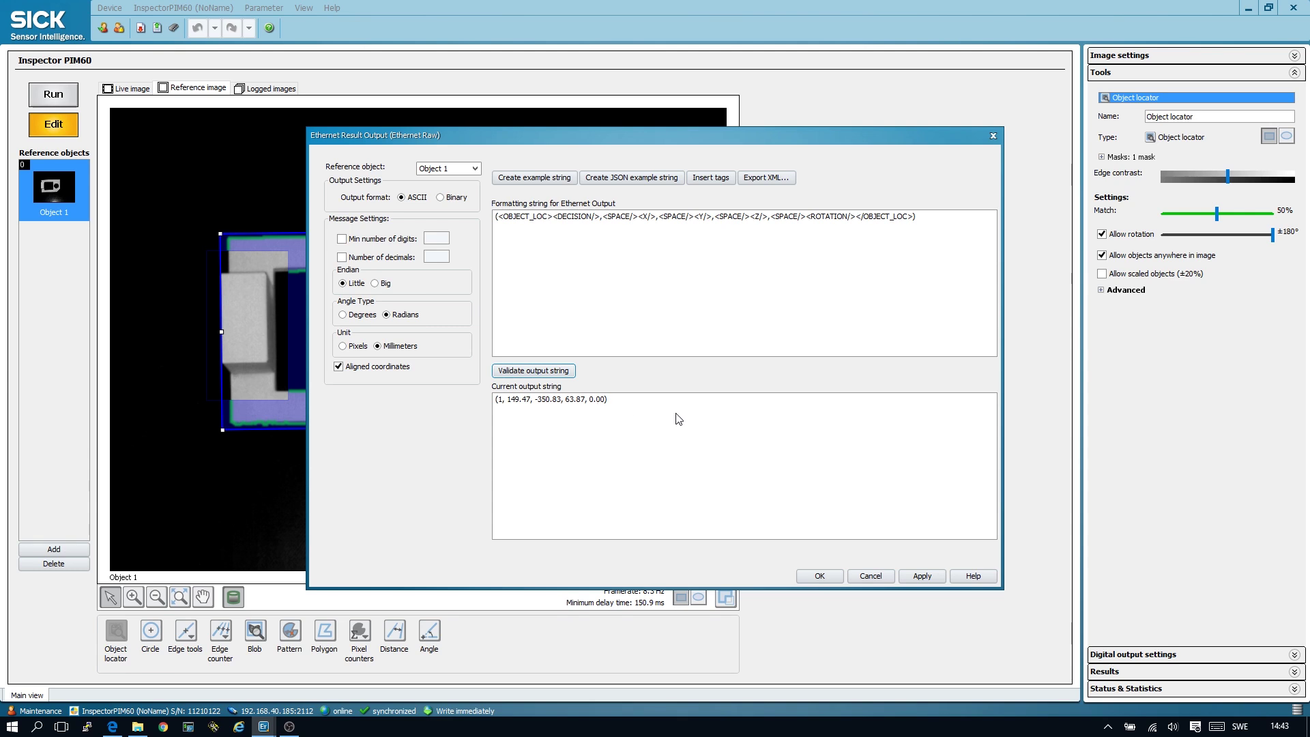
click(920, 577)
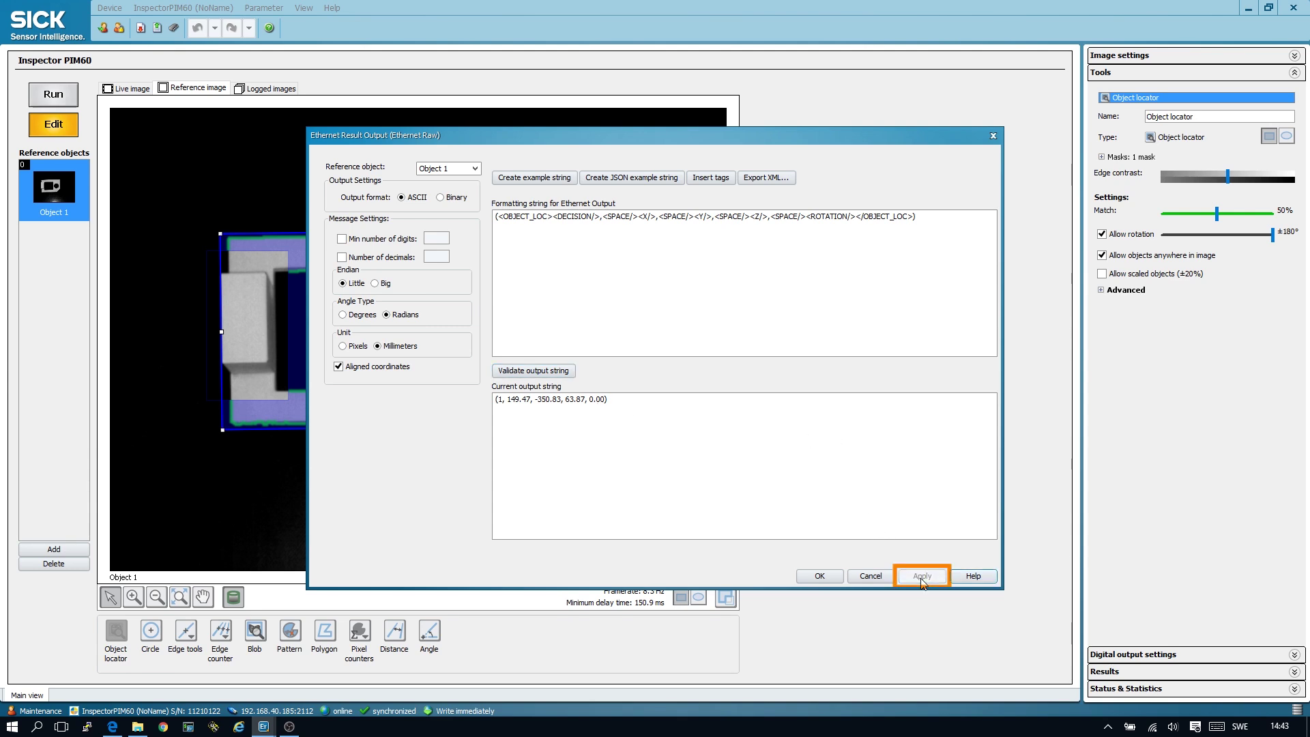
click(829, 575)
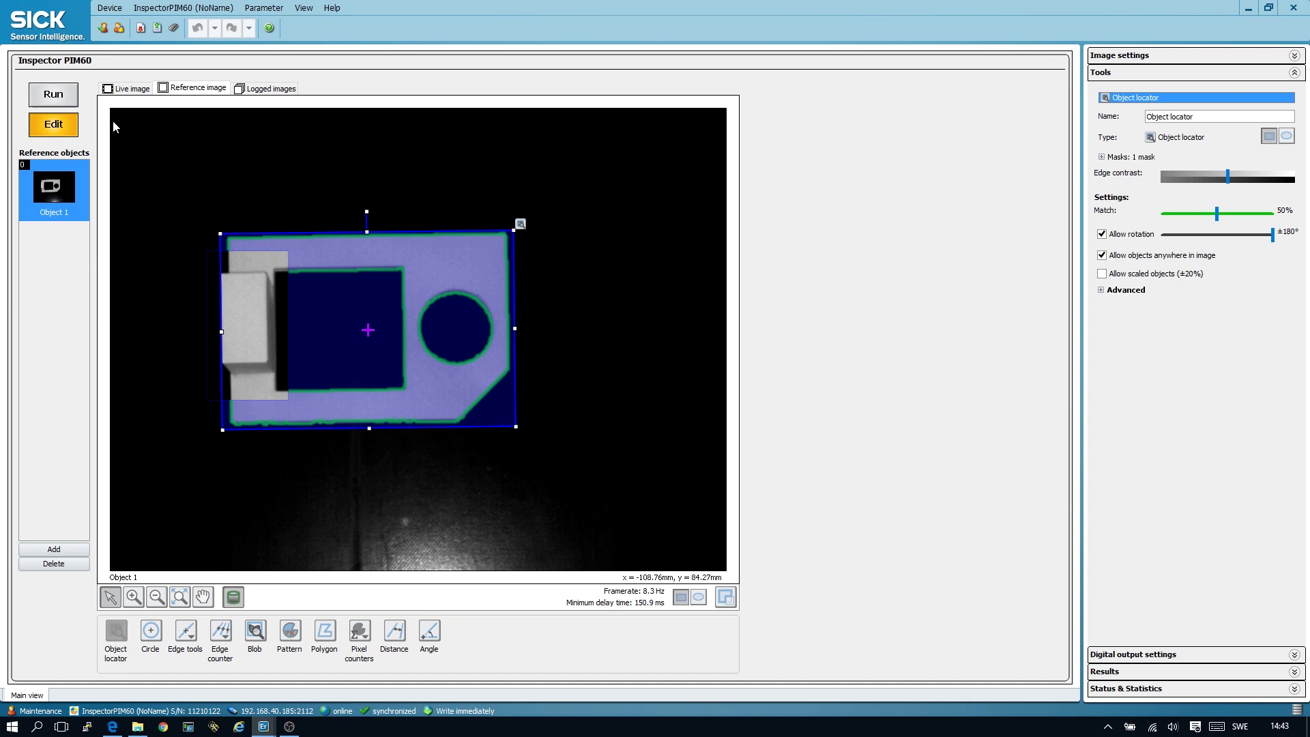
Switch the Inspector to run mode and save its configuration to flash.
click(53, 94)
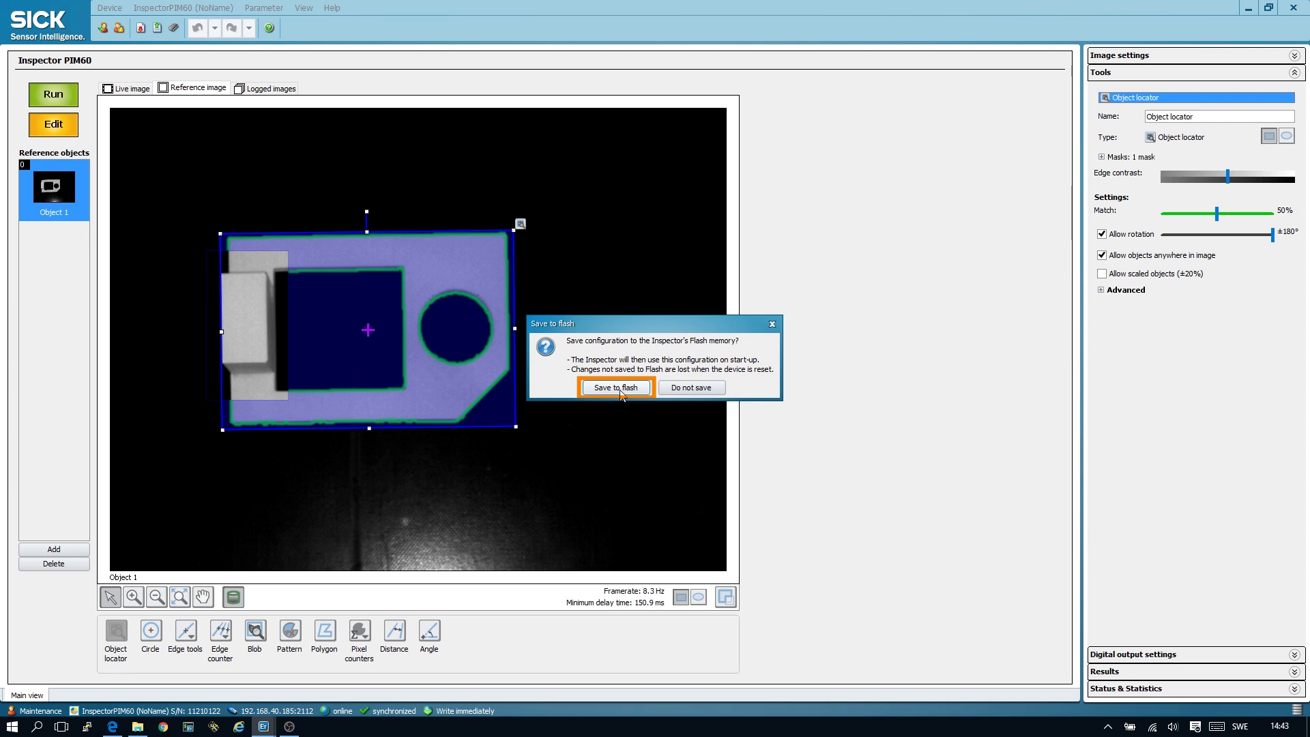
click(619, 389)
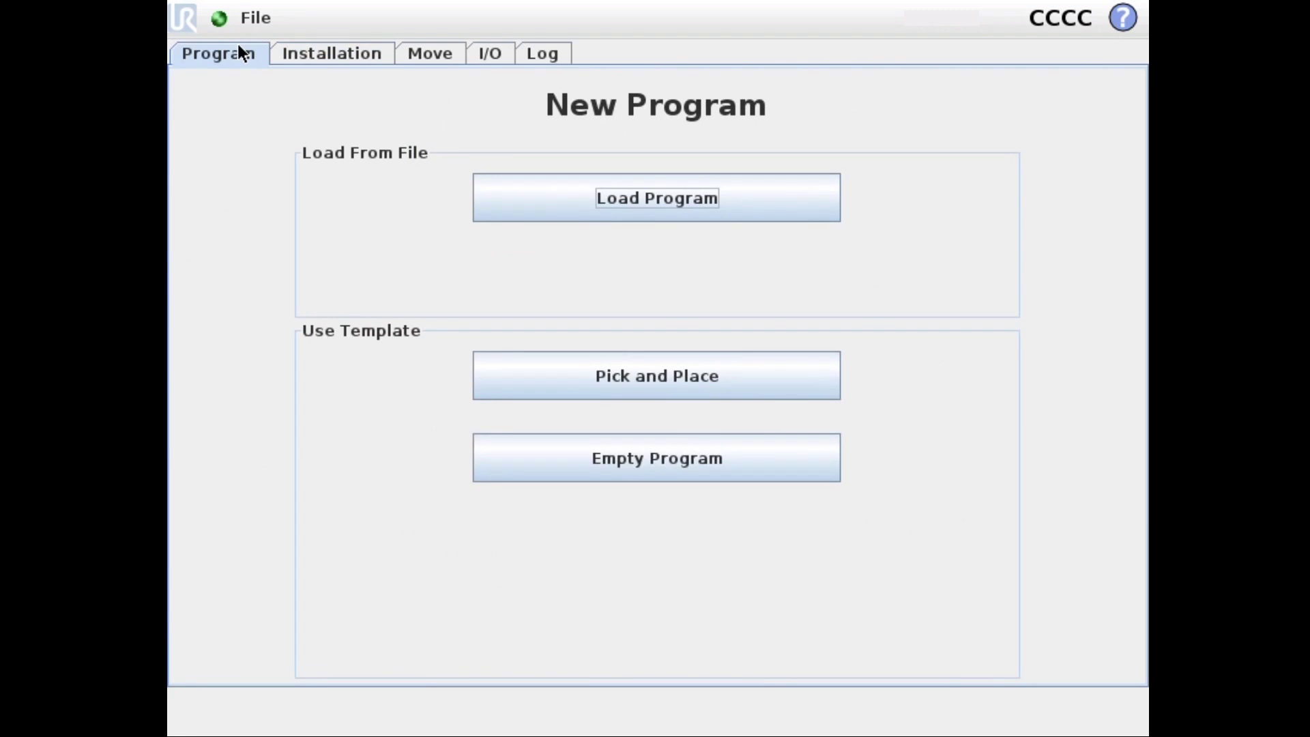
Create an empty program with a MoveJ whose Waypoint_1 is set to the current robot pose.
click(736, 473)
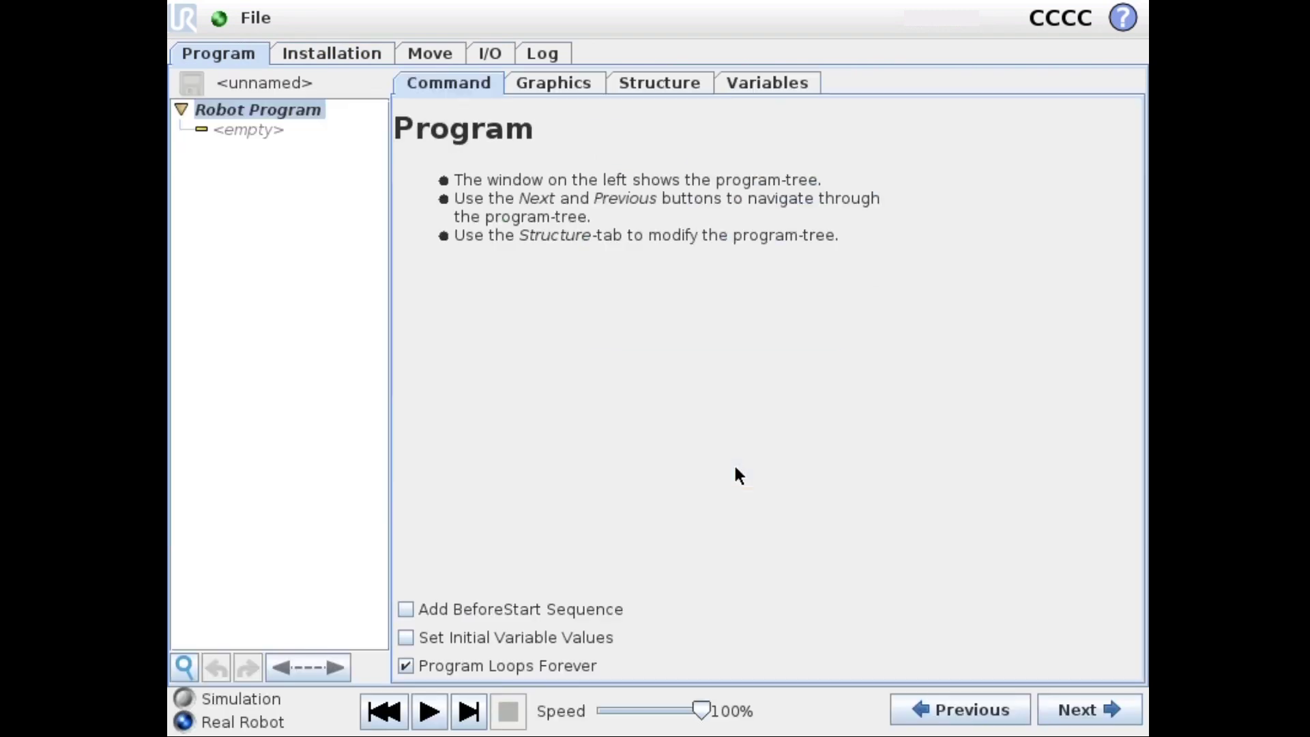
click(667, 81)
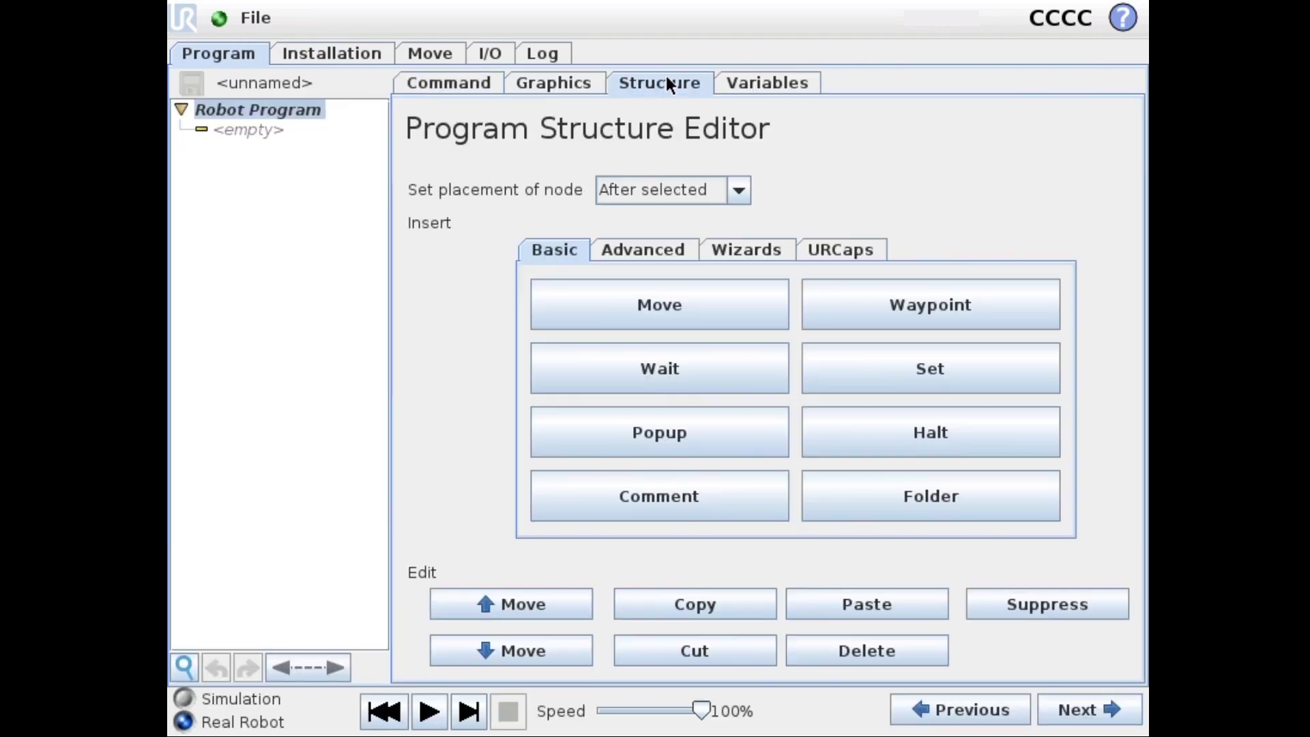
click(701, 320)
click(453, 85)
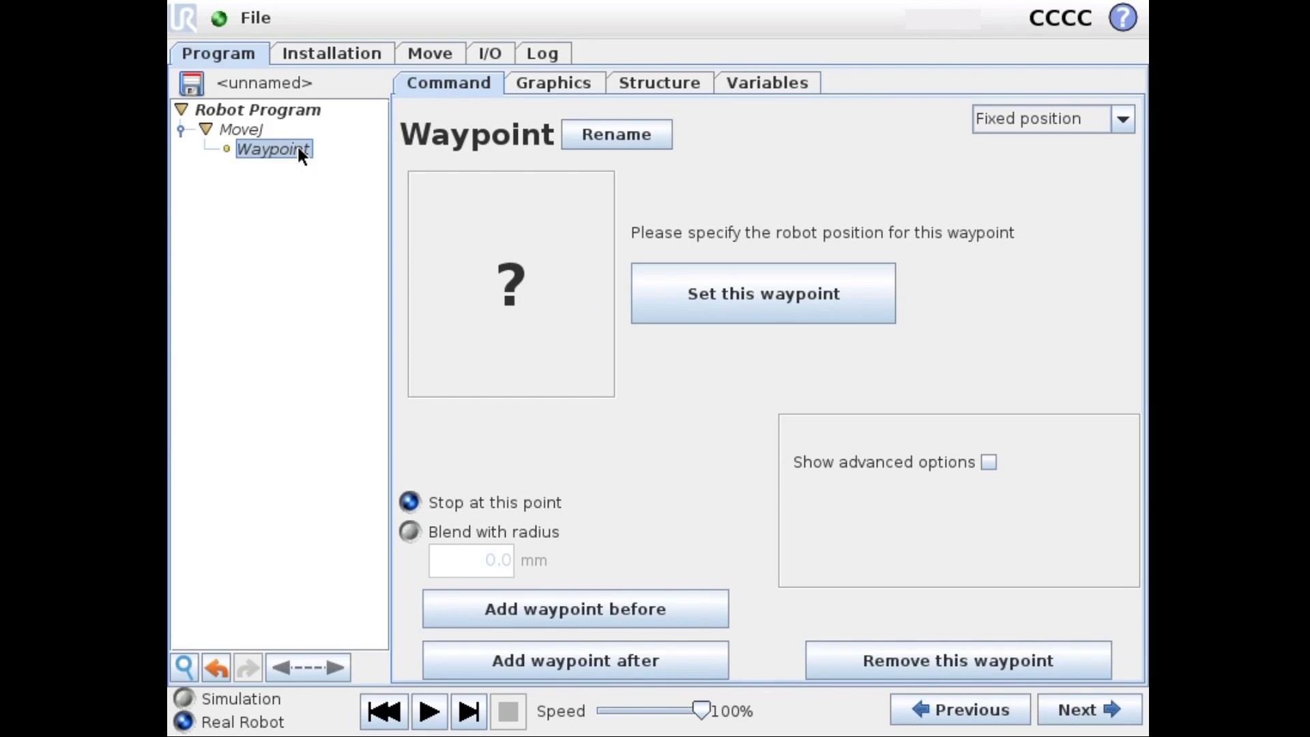
click(789, 297)
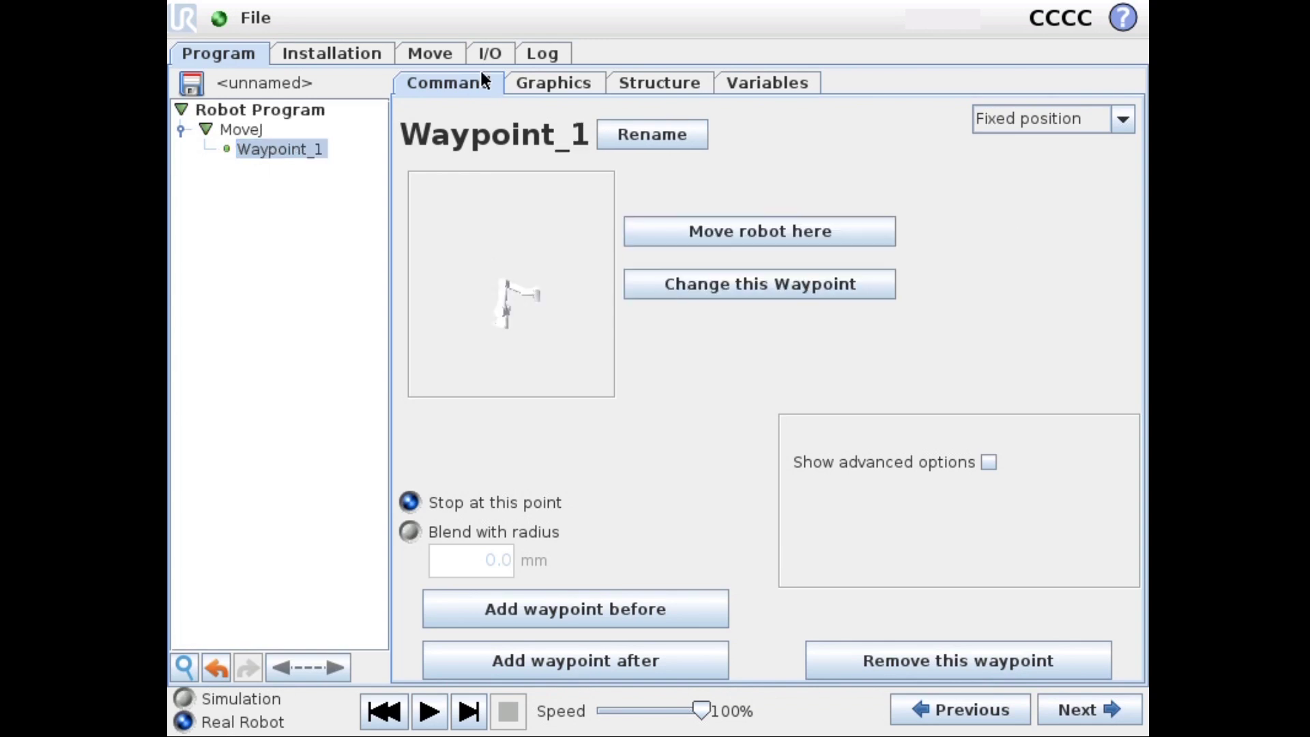
click(672, 87)
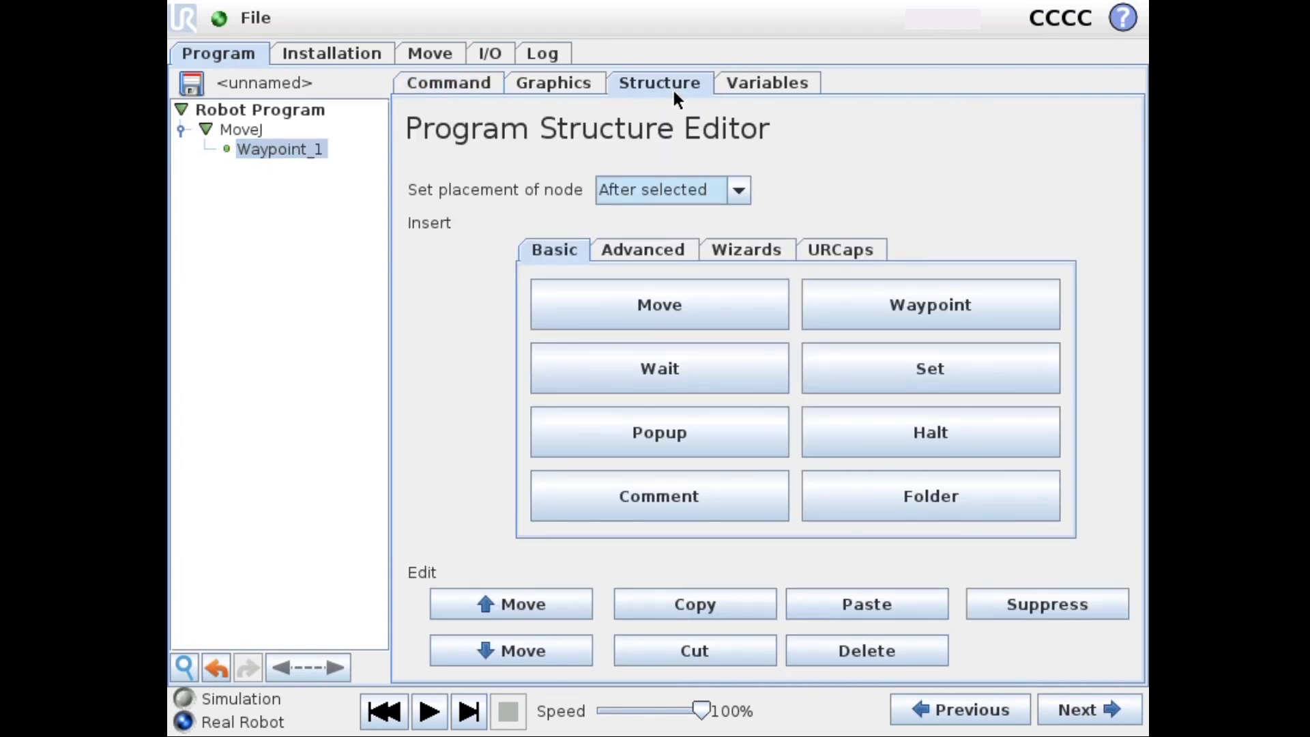
click(864, 251)
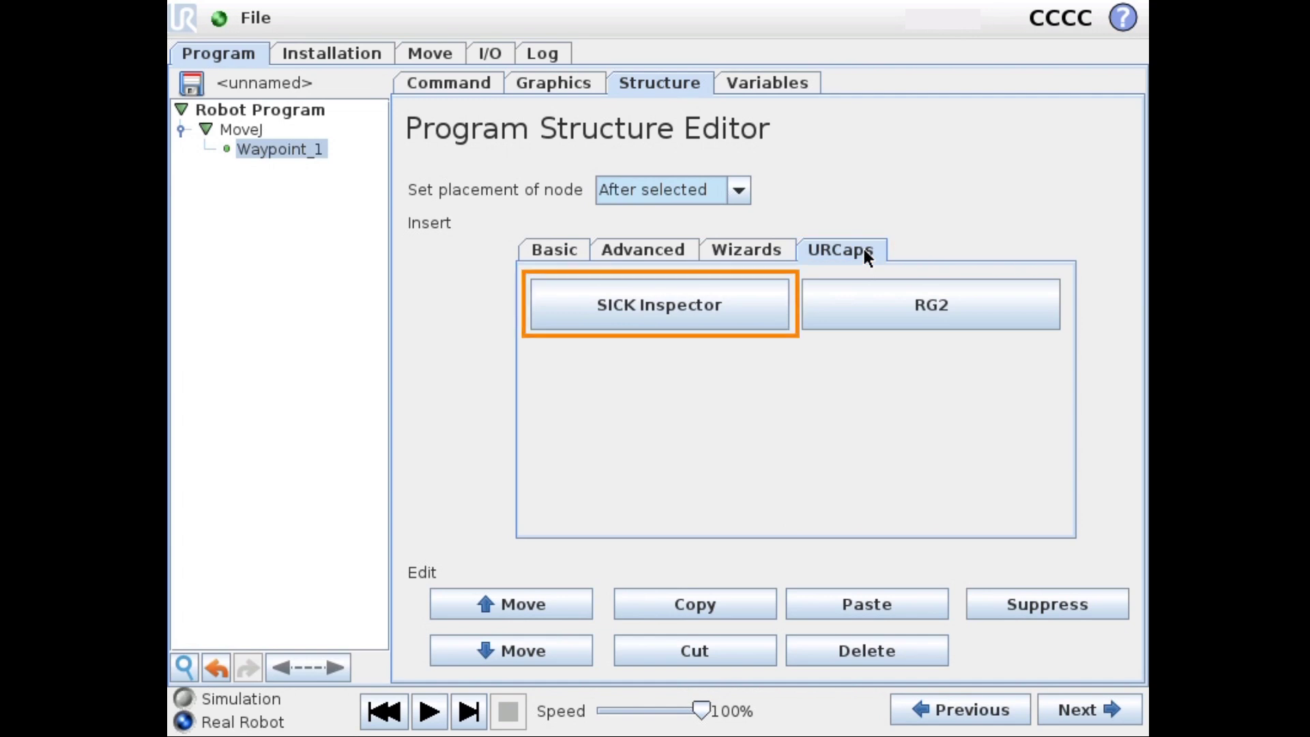
Insert a SICK Inspector MoveToCamPos node, get the object position, and set the pick pose offsets.
click(703, 317)
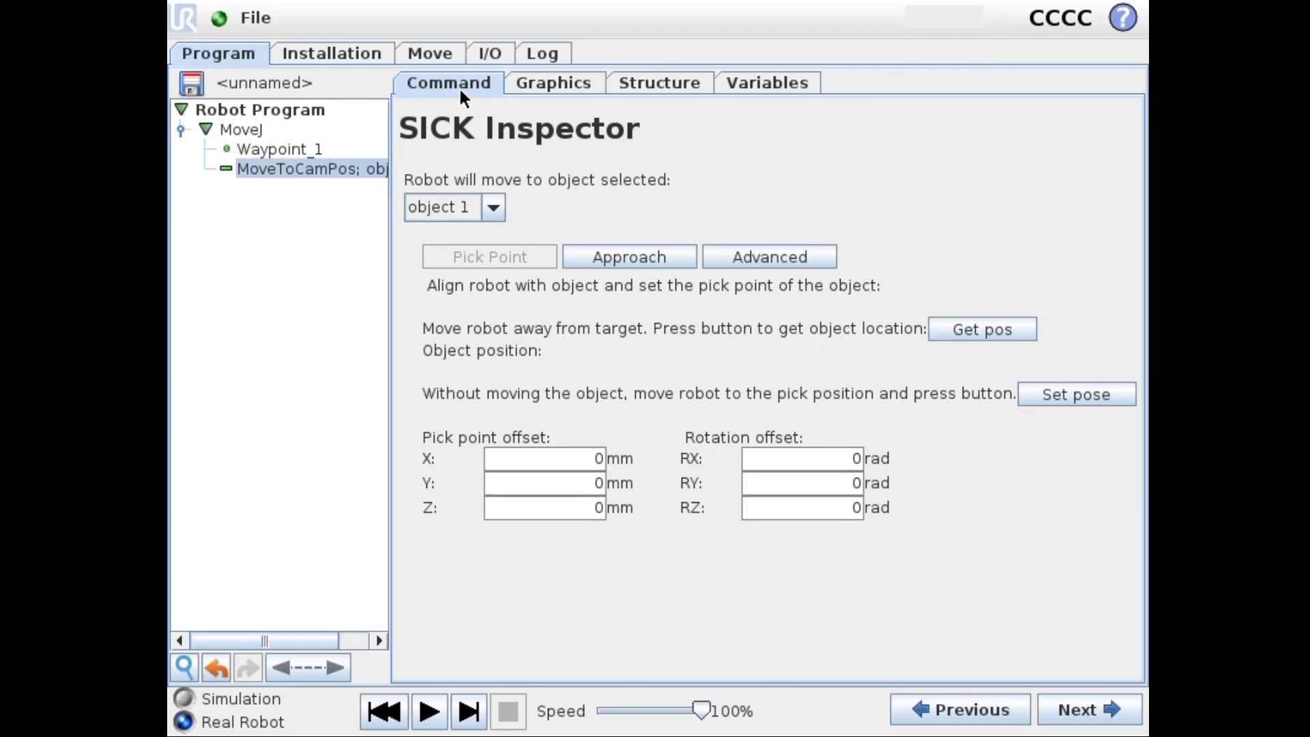
click(991, 330)
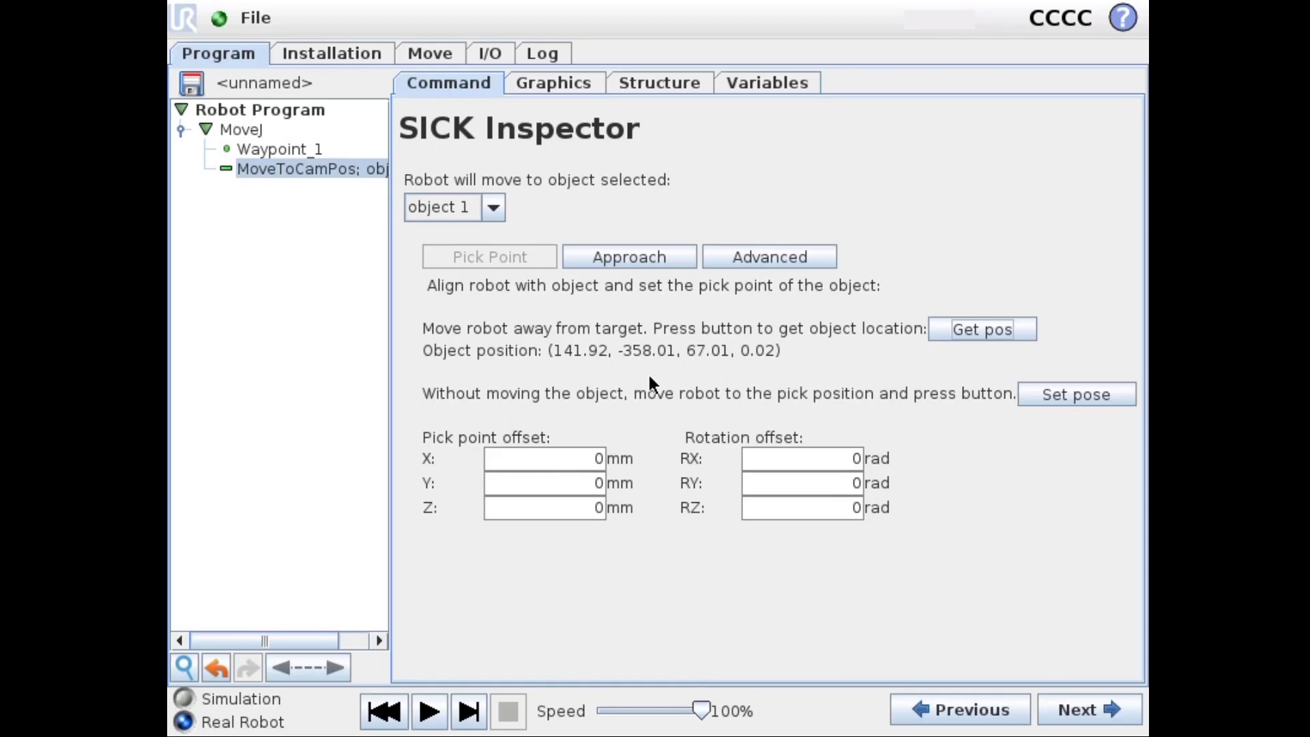
click(1078, 396)
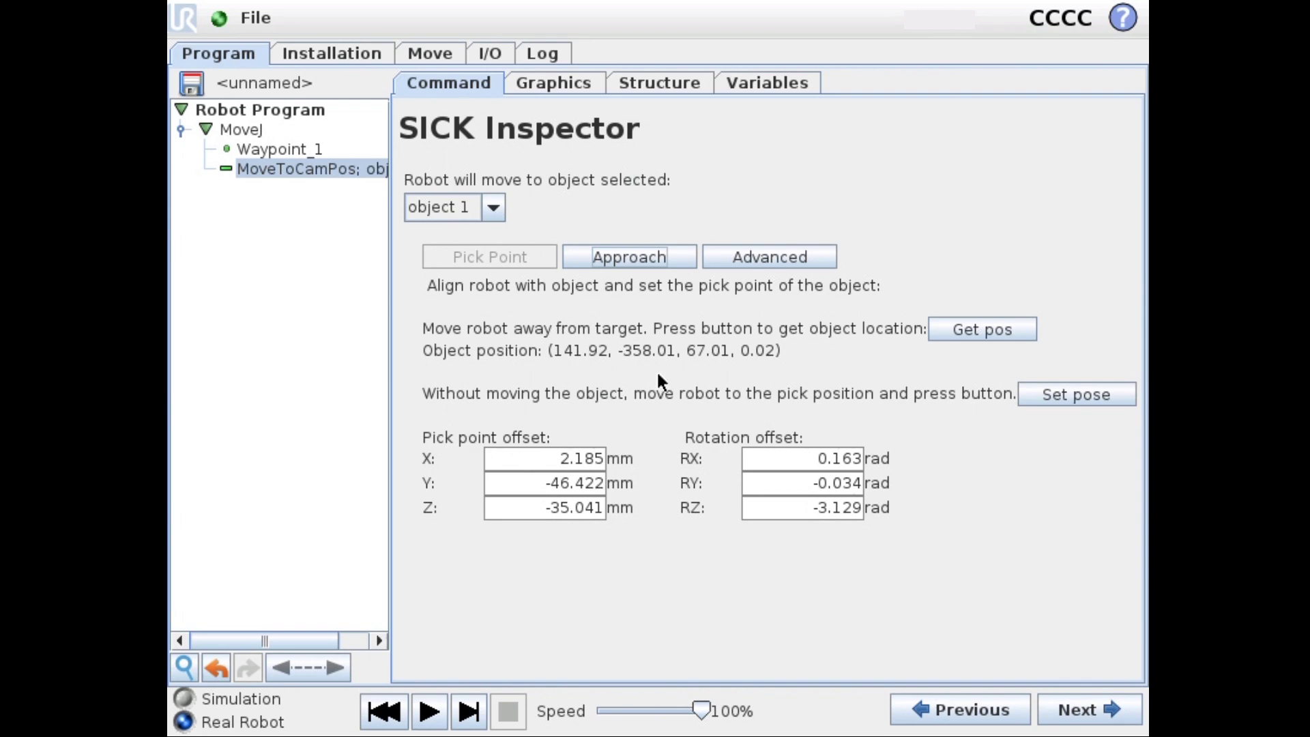
click(630, 257)
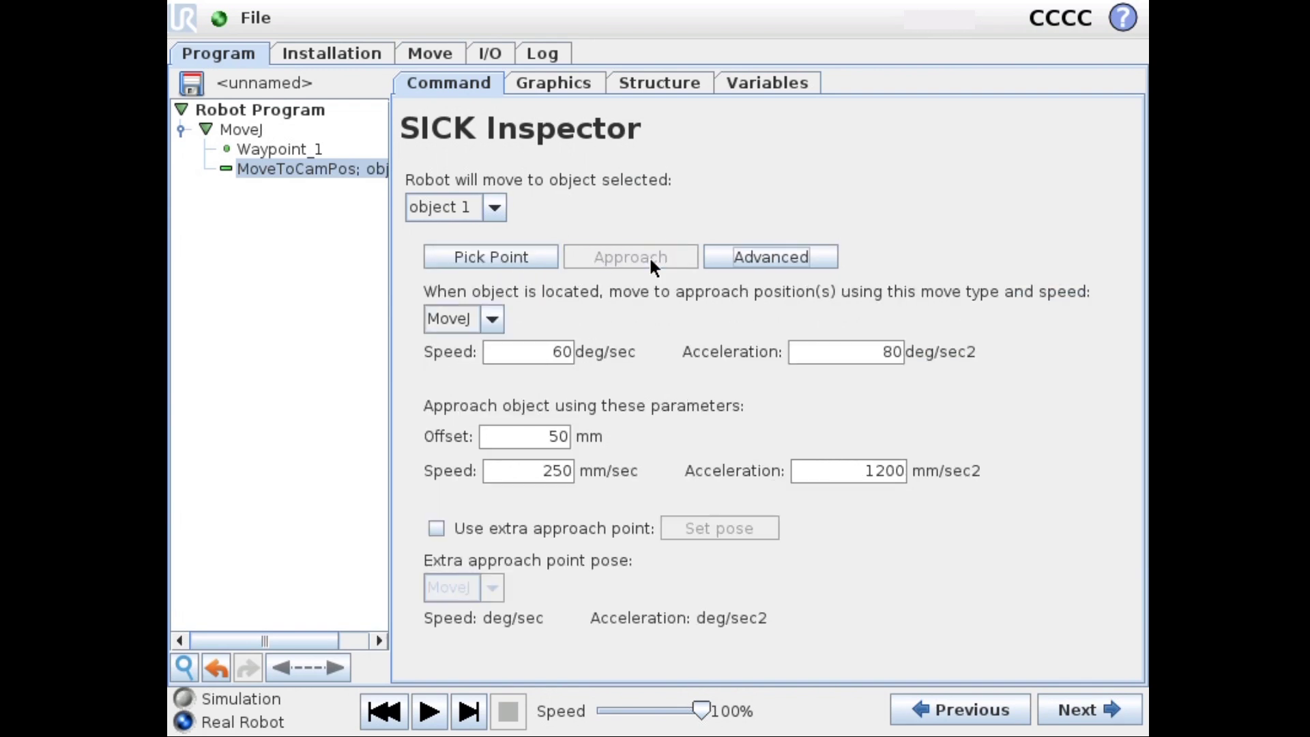
Show the SICK Inspector node's advanced approach options.
click(797, 259)
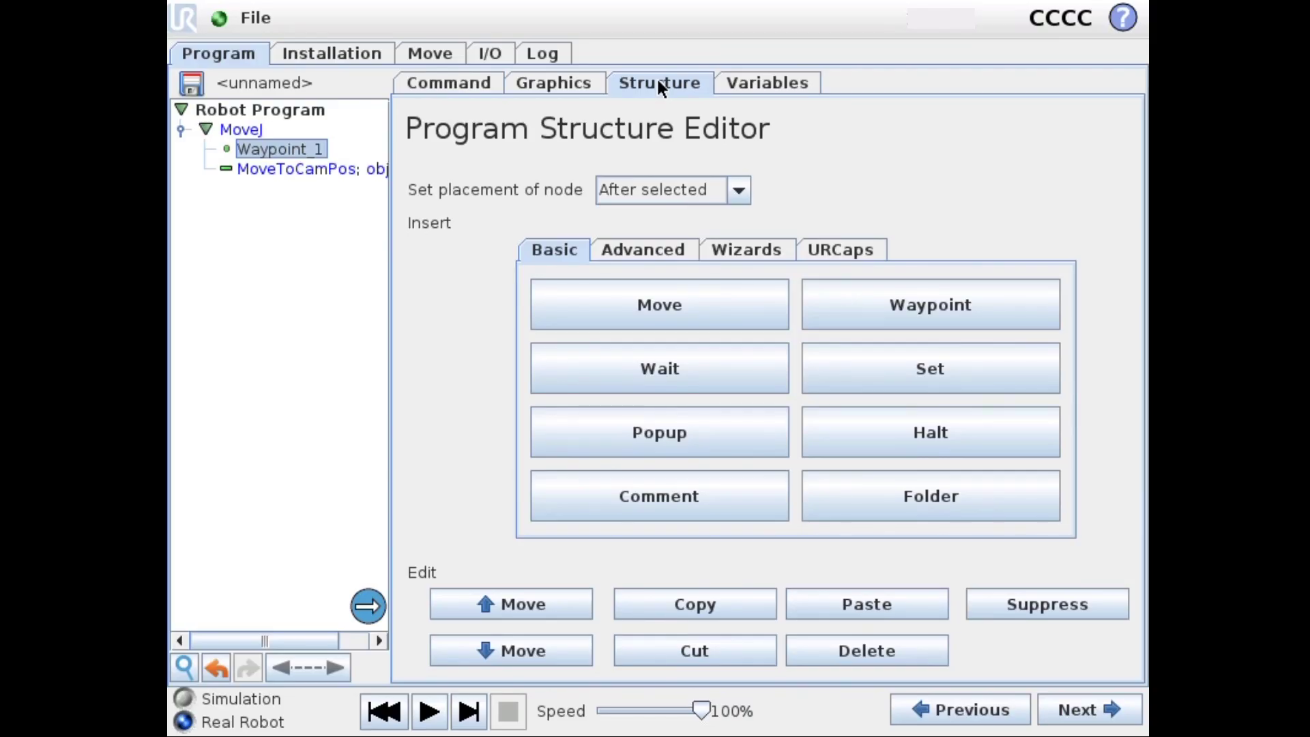
Insert an RG2 gripper node after Waypoint_1 with a 40 mm opening width.
click(855, 249)
click(935, 304)
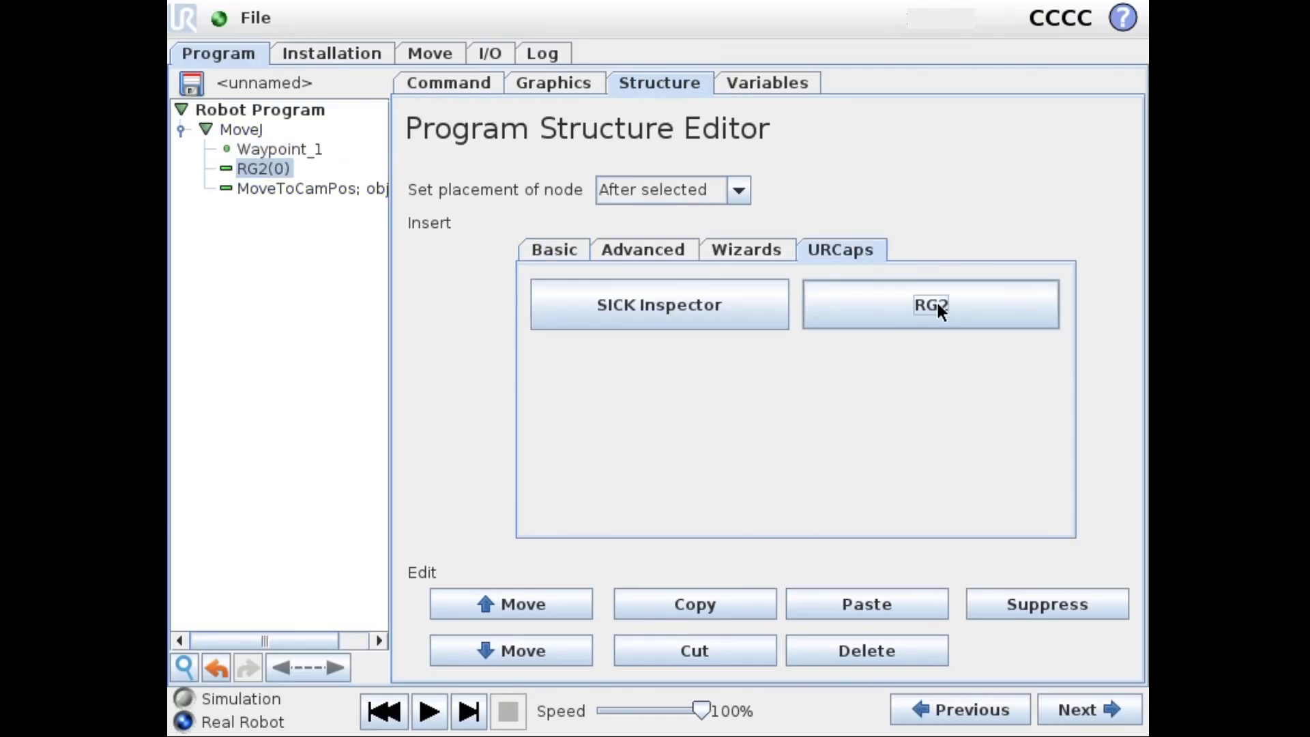
click(463, 88)
click(582, 161)
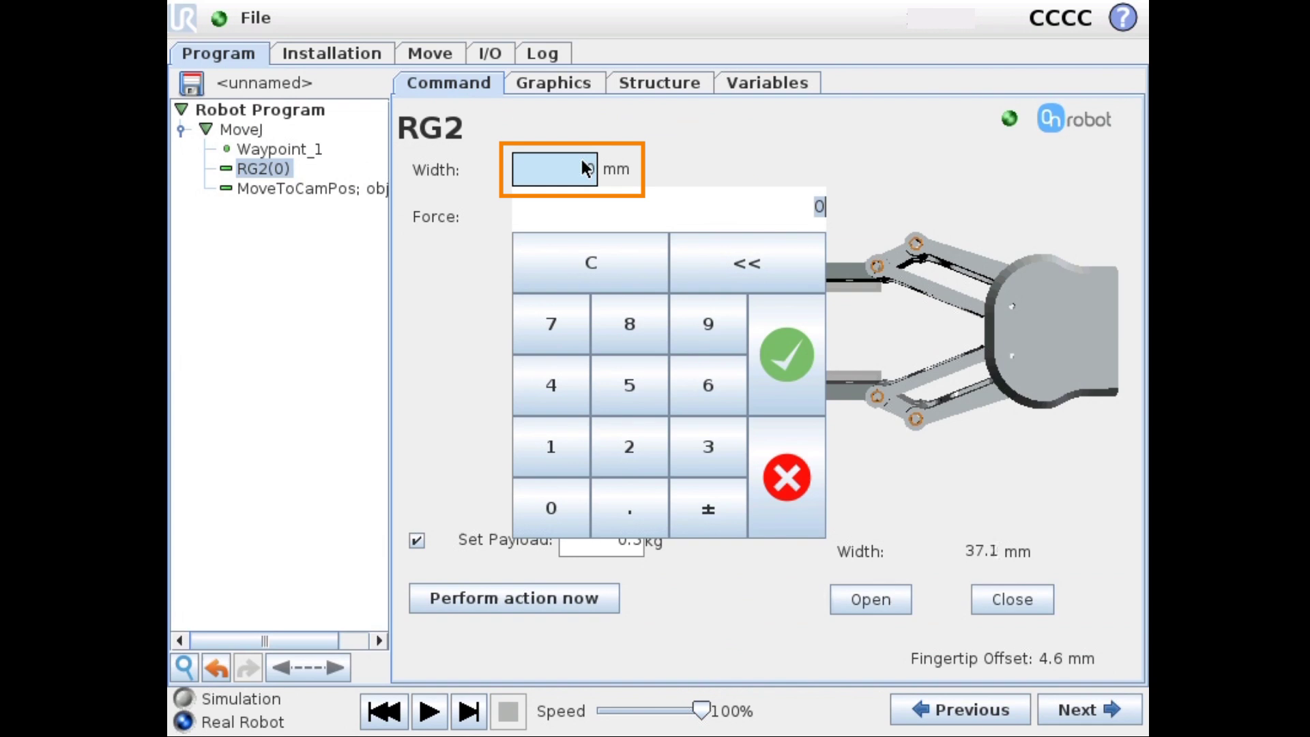
click(550, 385)
click(552, 508)
click(787, 355)
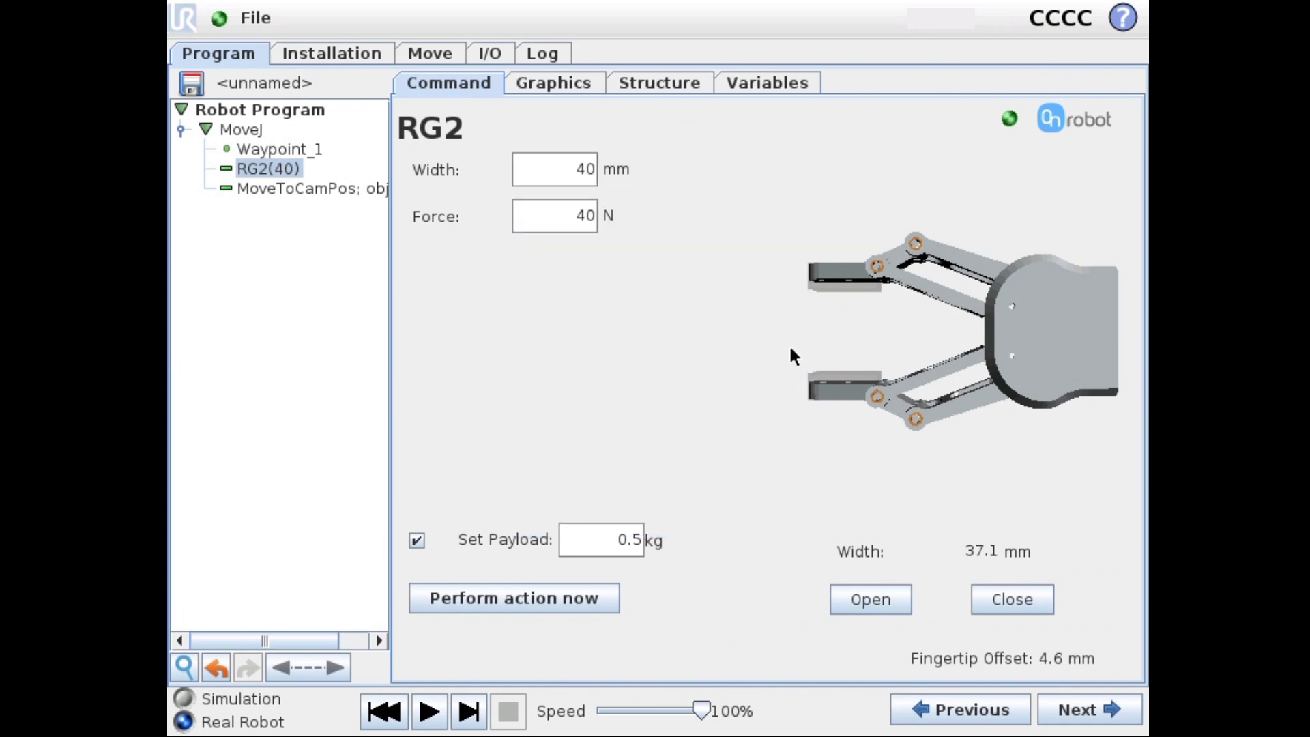
Add an RG2 gripper command closing to 15 mm after the camera-guided move.
click(338, 189)
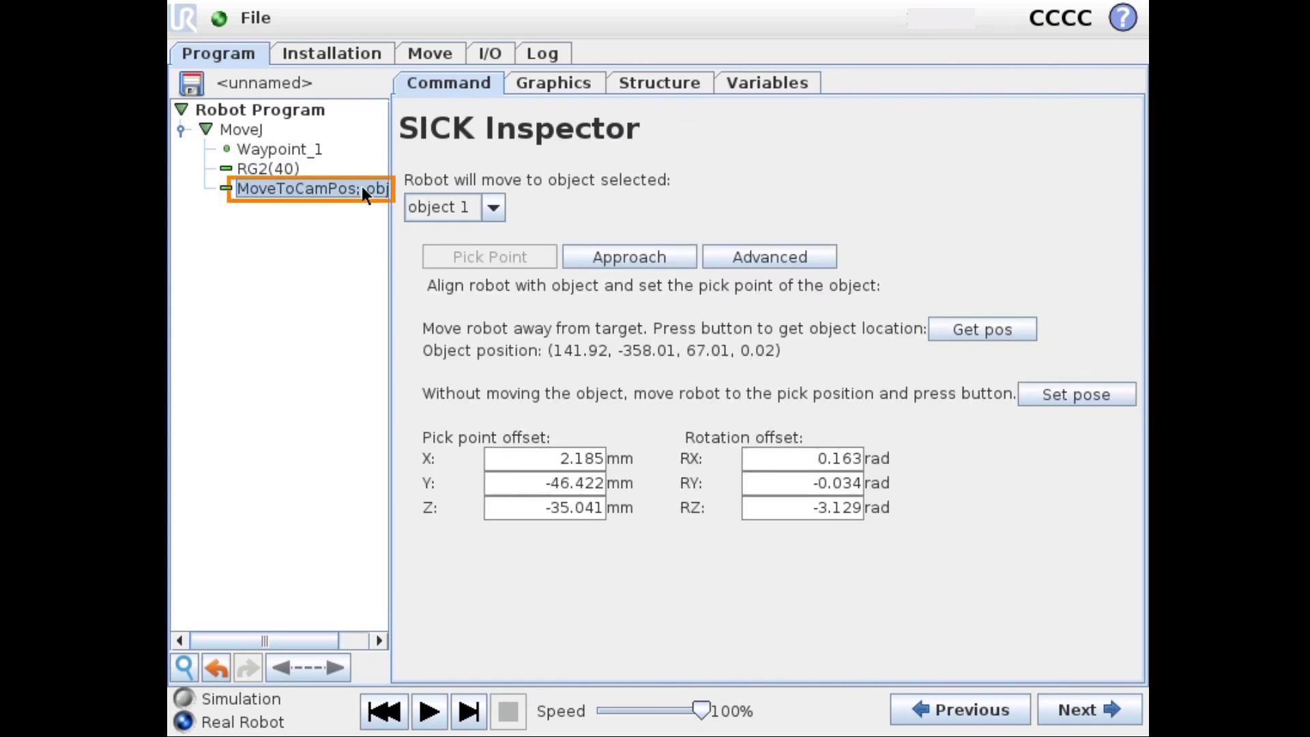
click(661, 82)
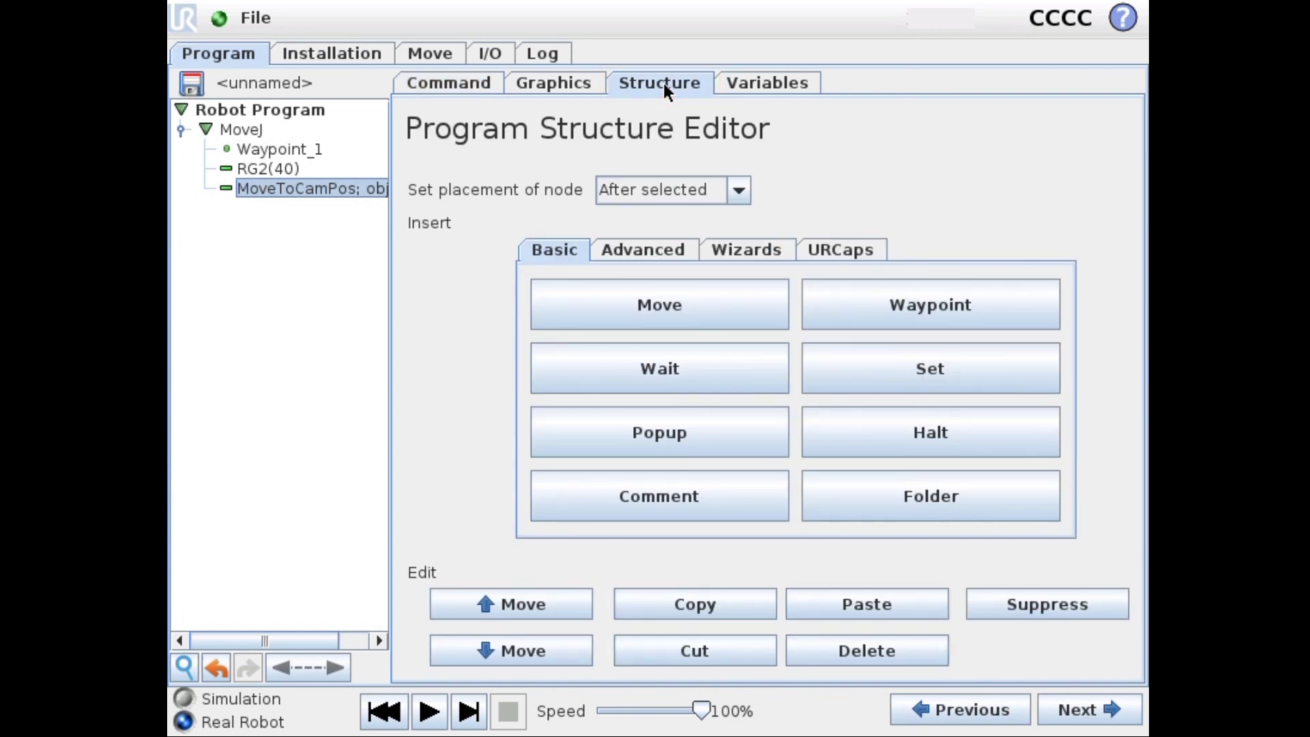
click(841, 249)
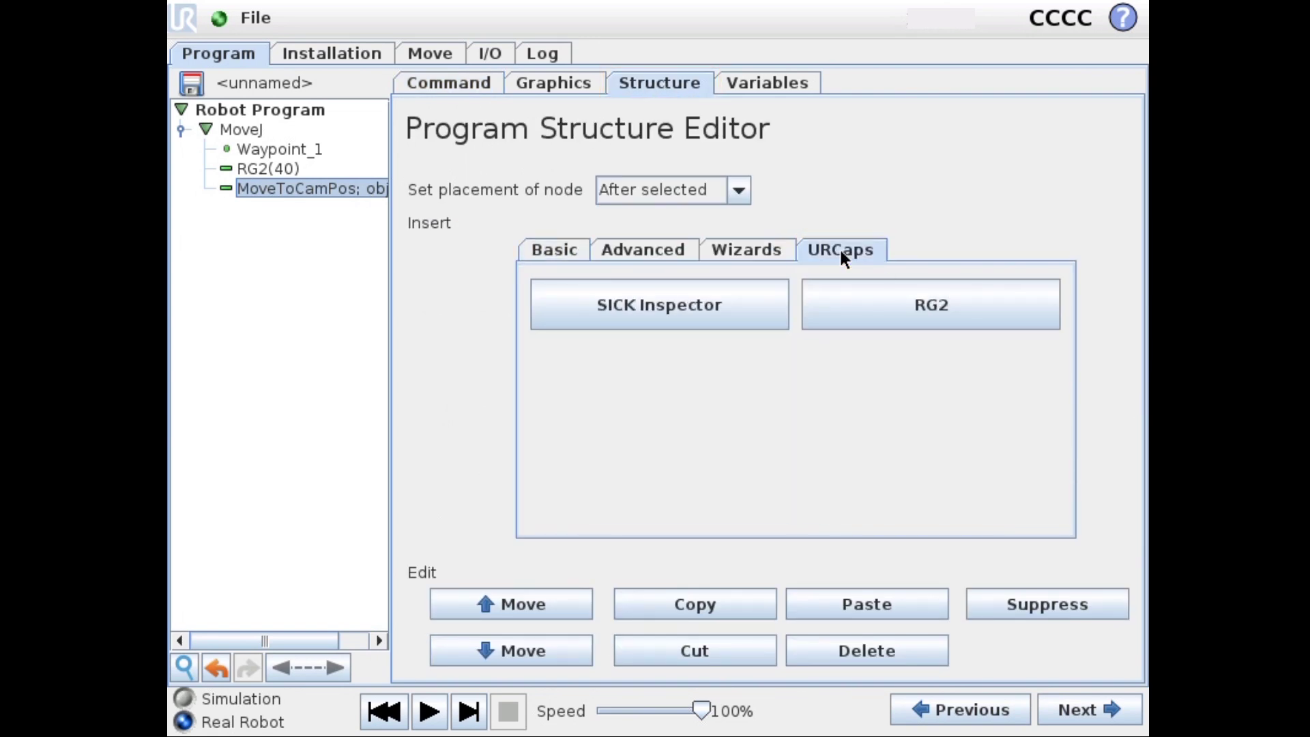
click(921, 303)
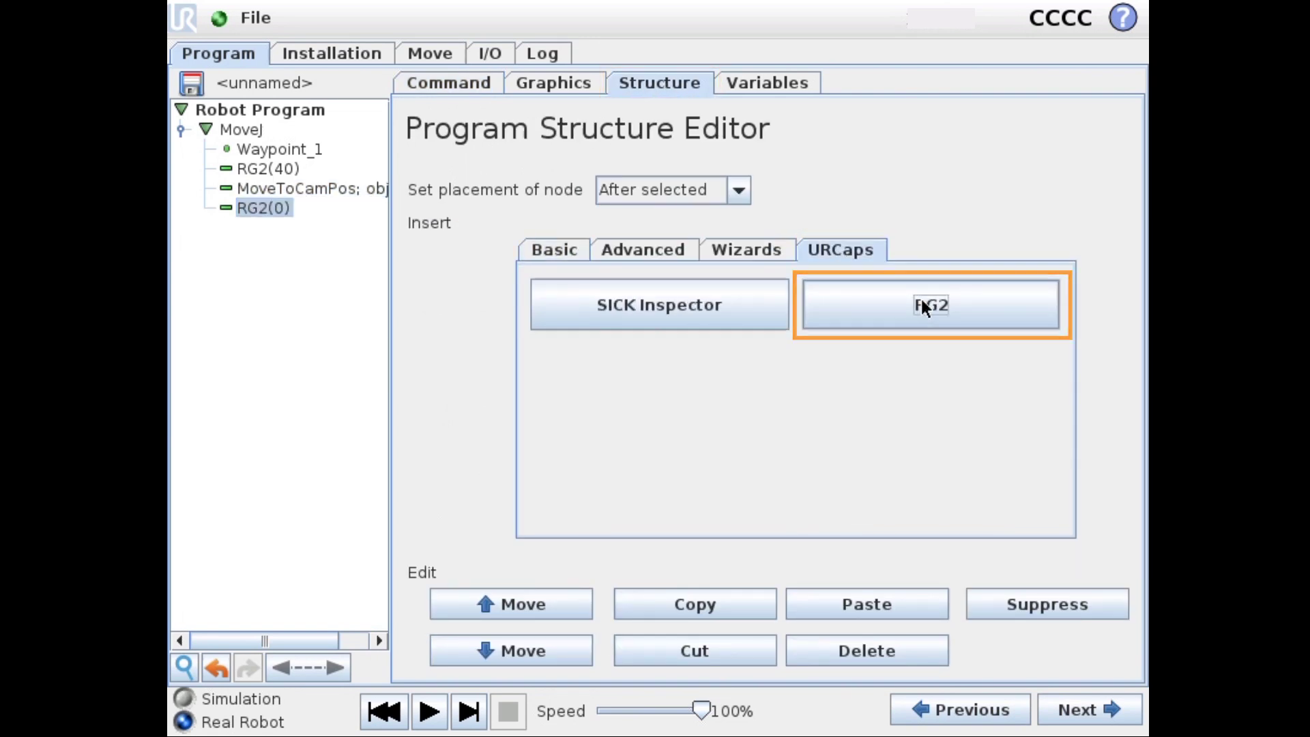
click(463, 84)
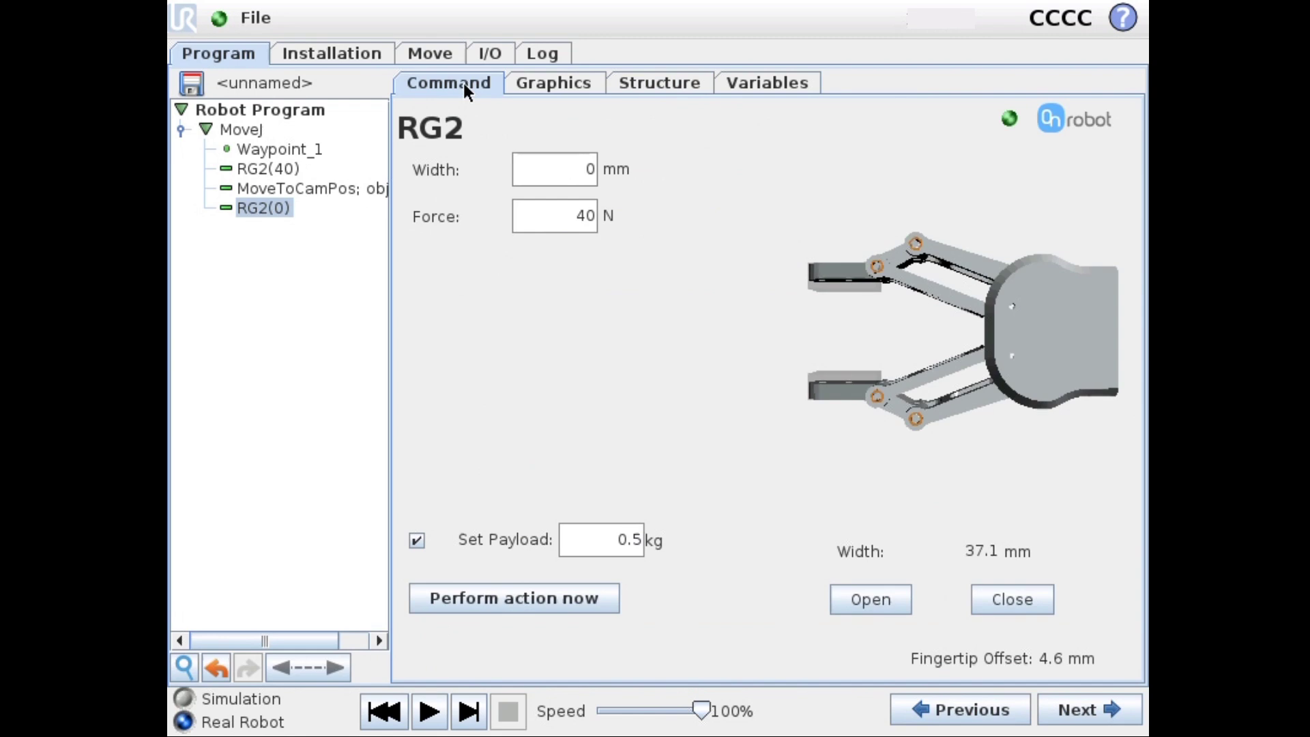
click(570, 172)
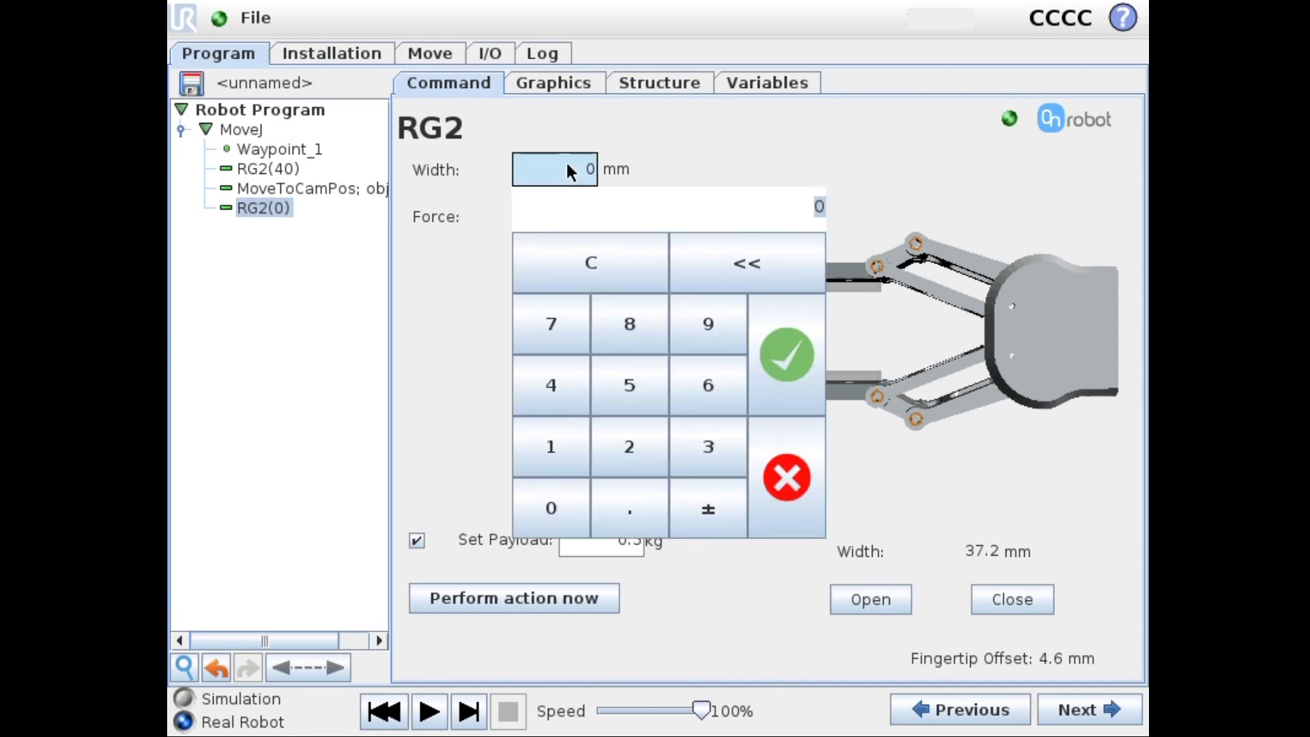
text(1)
click(629, 385)
click(784, 345)
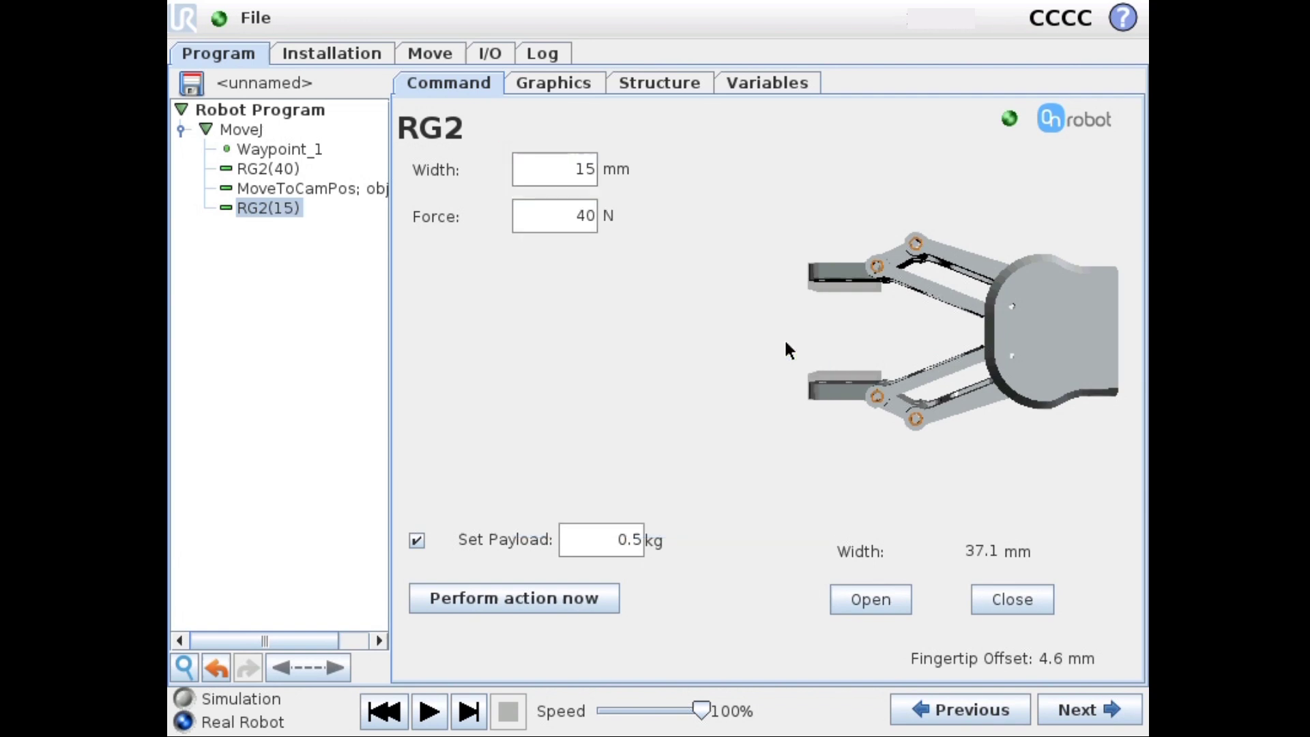
click(673, 90)
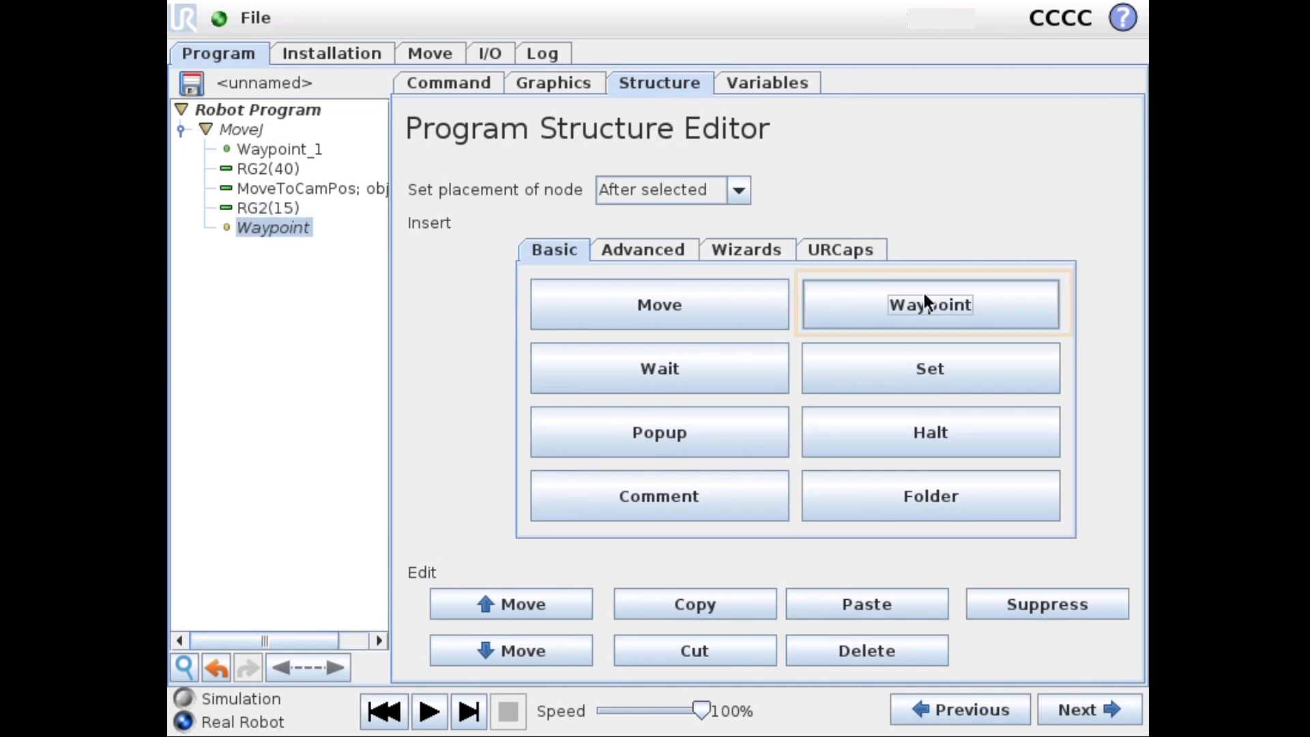
Make the new waypoint a relative position, with the current pose as its From point.
click(461, 85)
click(1021, 117)
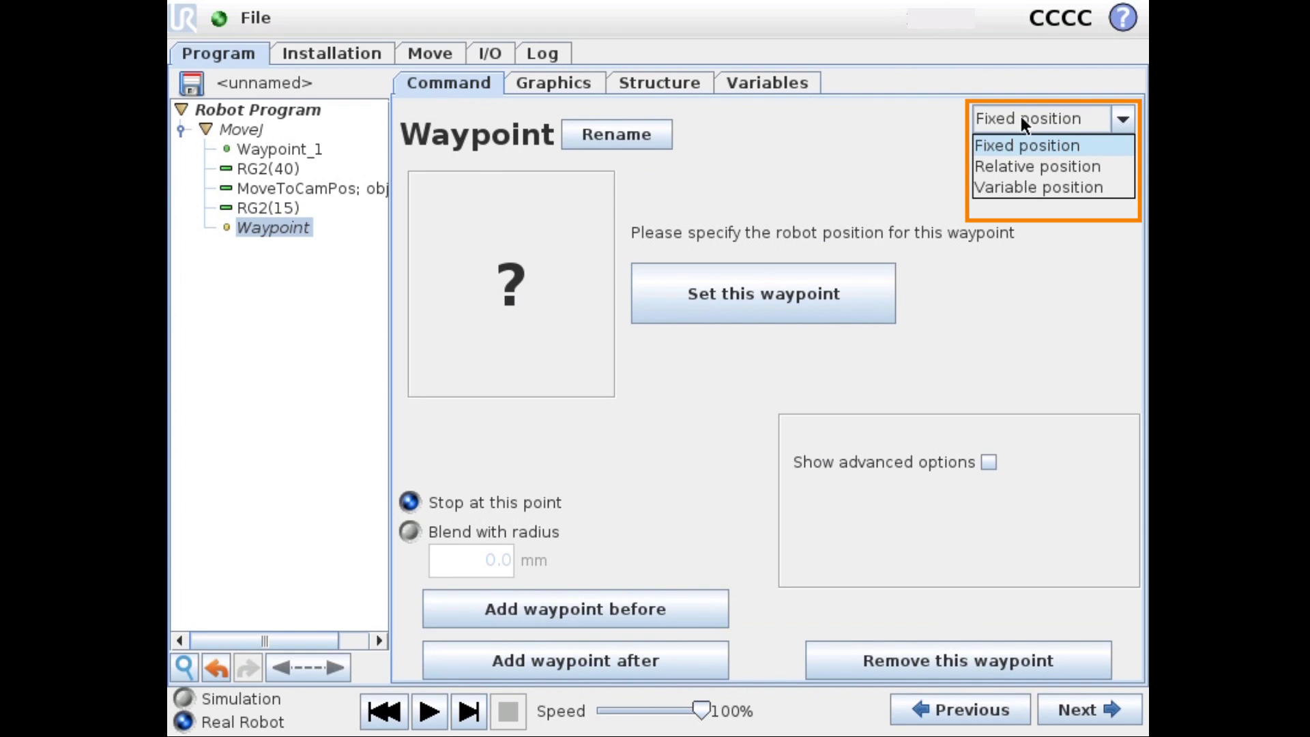
click(1050, 167)
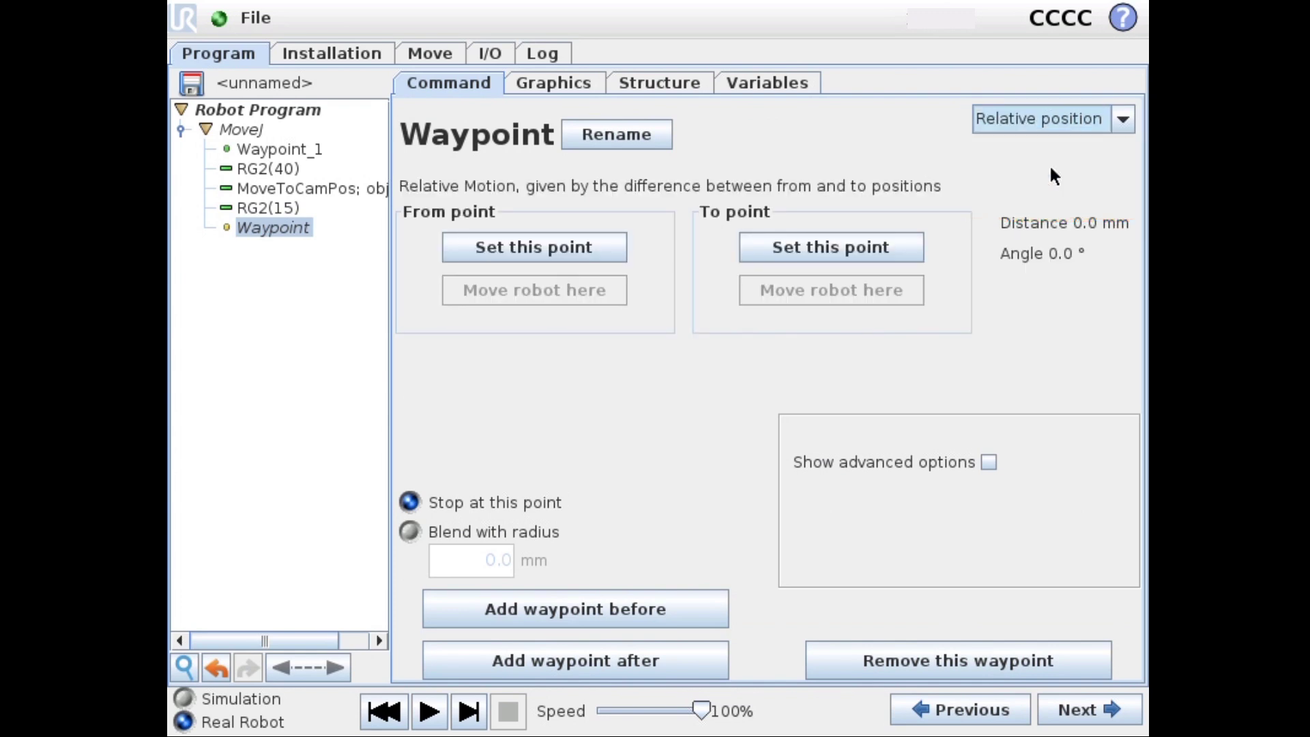
click(591, 247)
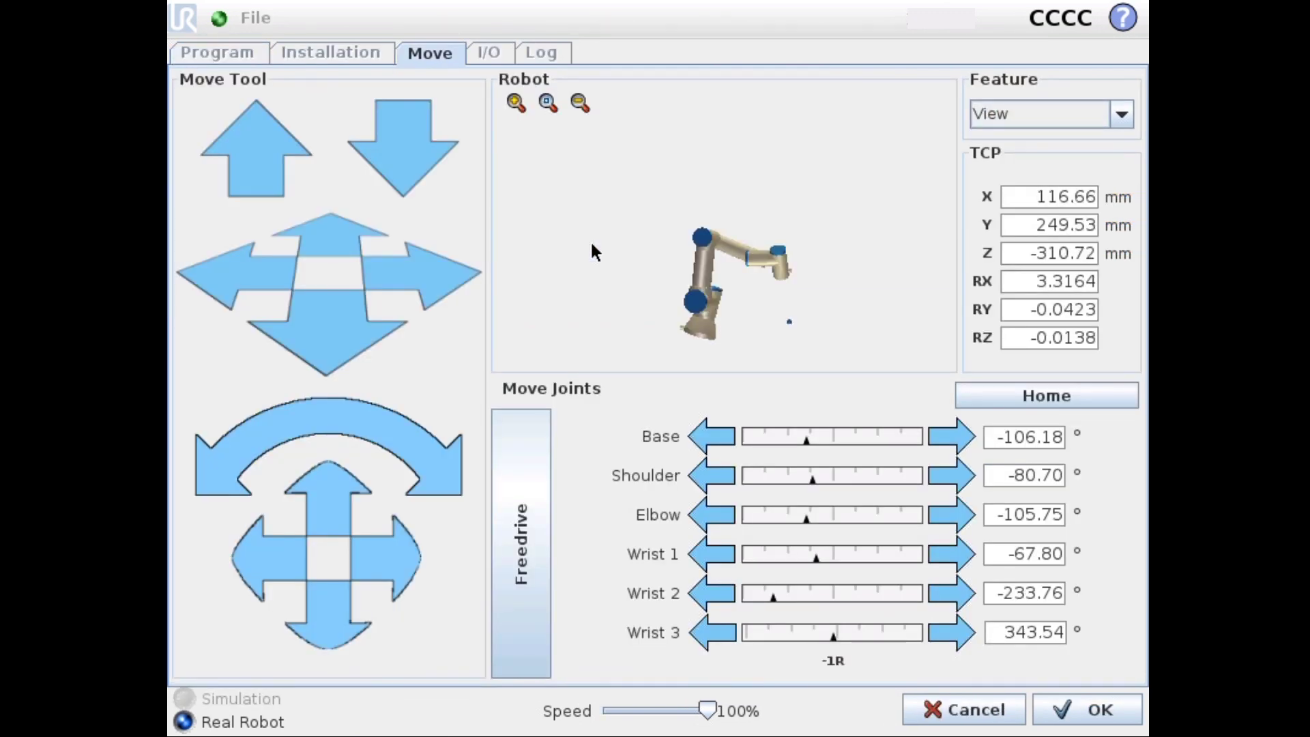
click(1087, 717)
Set the To point 50 mm up the tool axis (Tool frame, Z -50).
click(878, 246)
click(1076, 113)
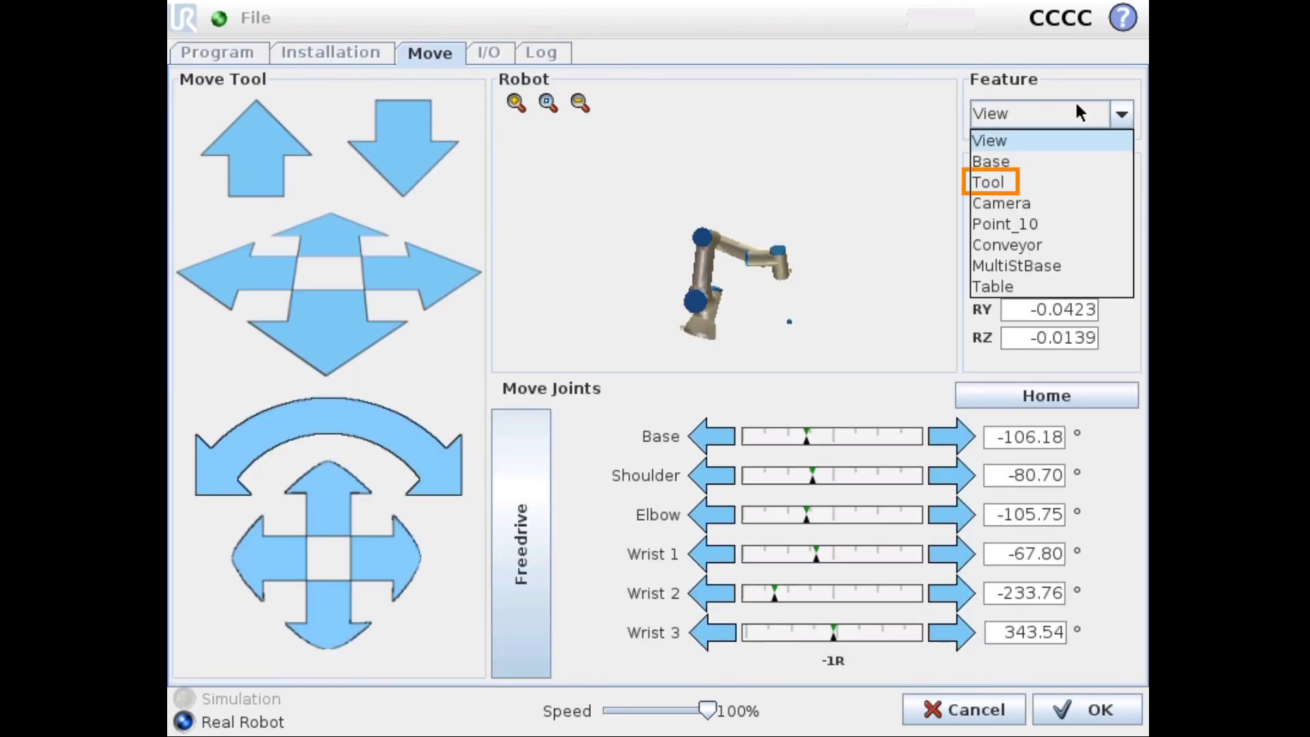
click(1003, 182)
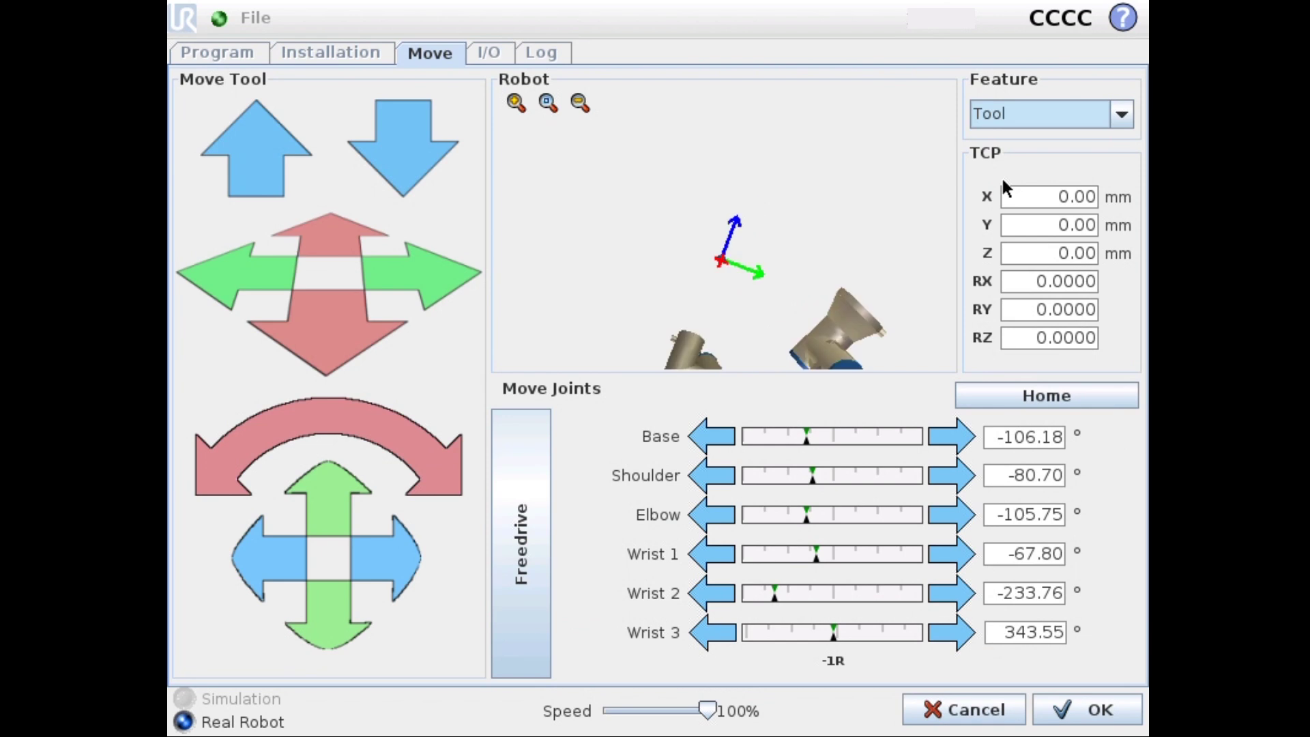
click(1048, 245)
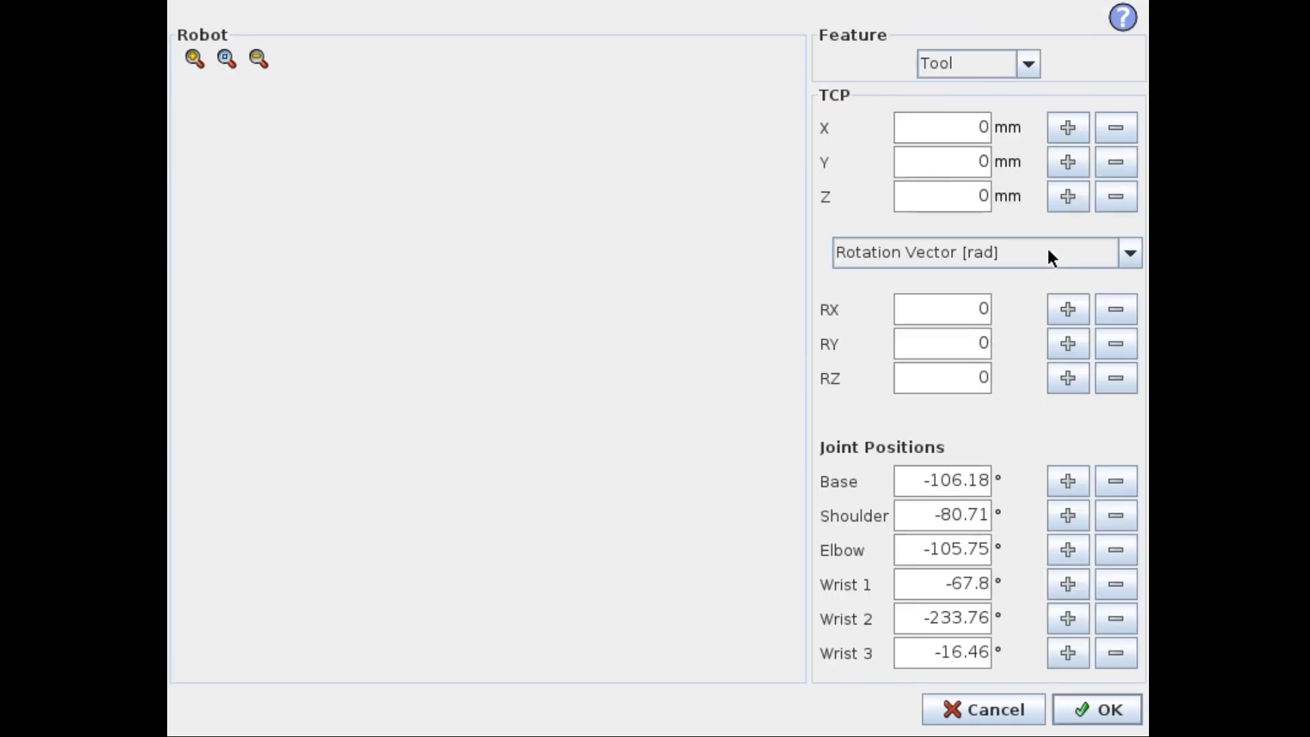
click(1117, 195)
click(849, 389)
click(773, 521)
click(925, 520)
click(1002, 365)
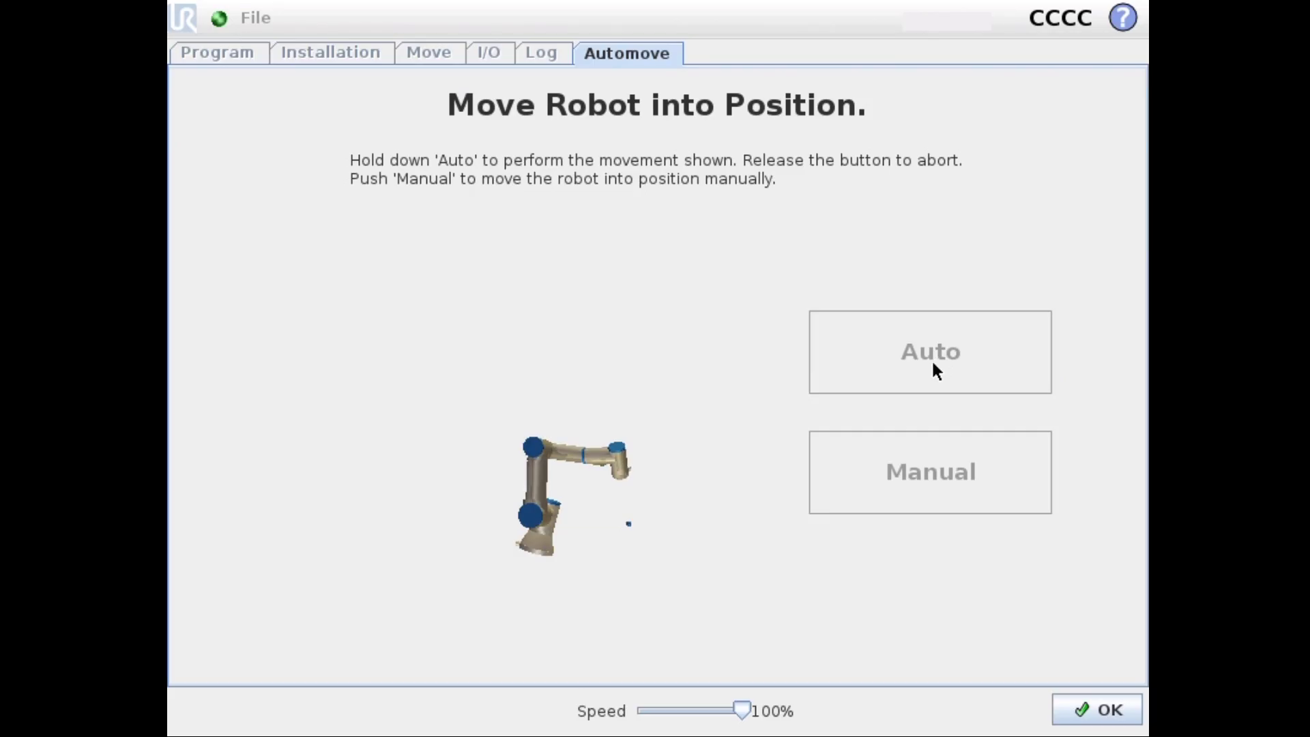
click(1089, 716)
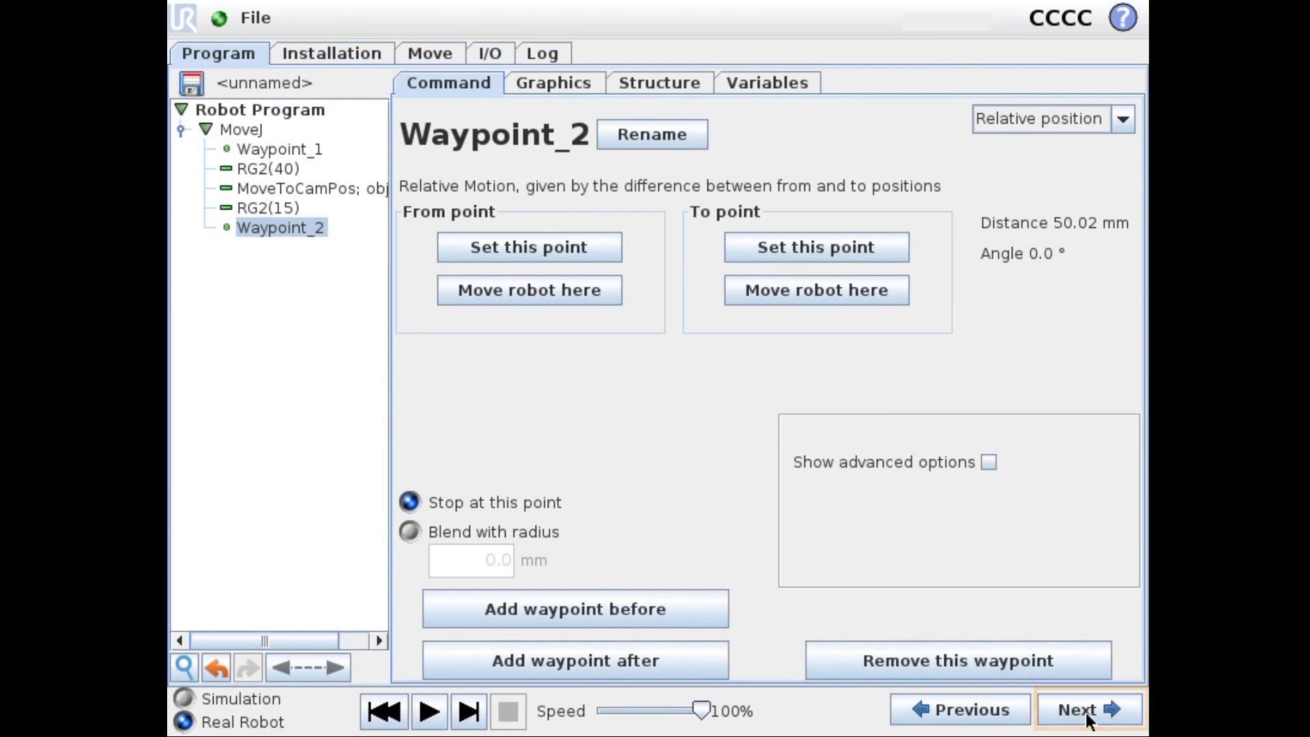
Add drop waypoint Waypoint_3 after Waypoint_2, followed by an RG2 command opening to 40 mm.
click(677, 82)
click(908, 312)
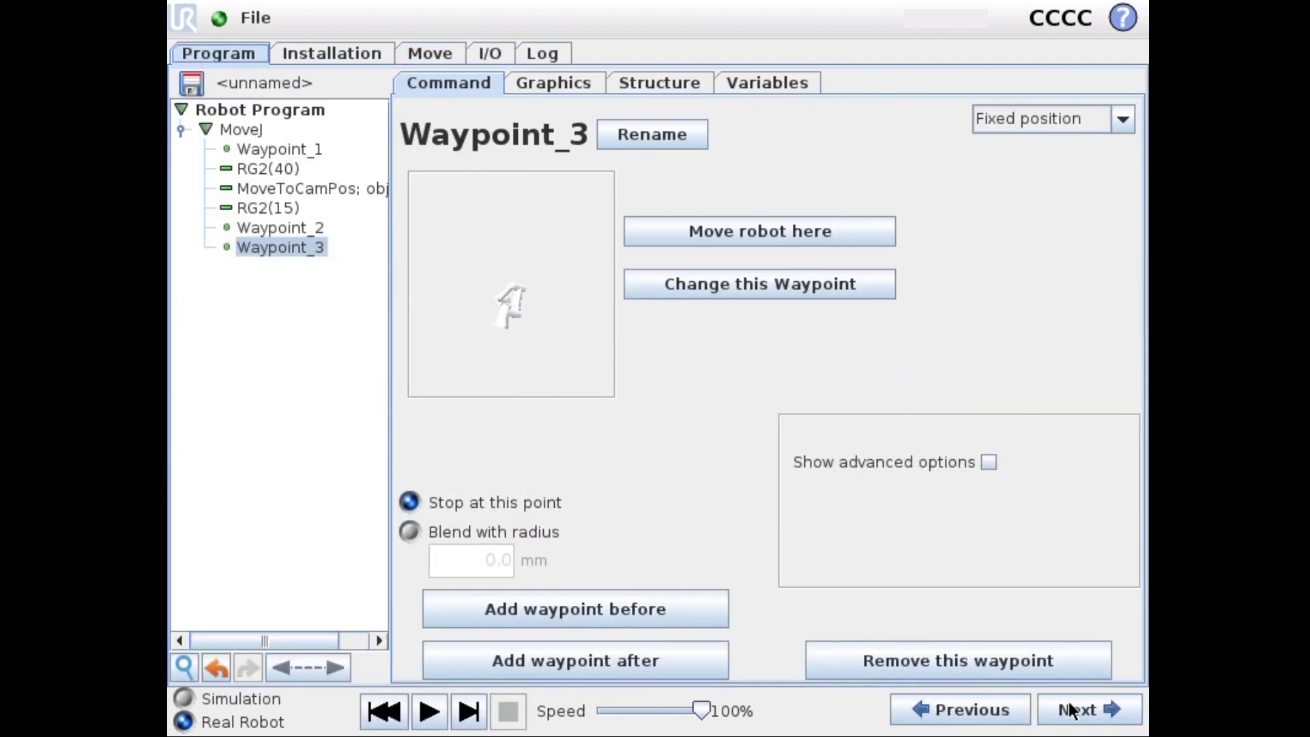
click(667, 86)
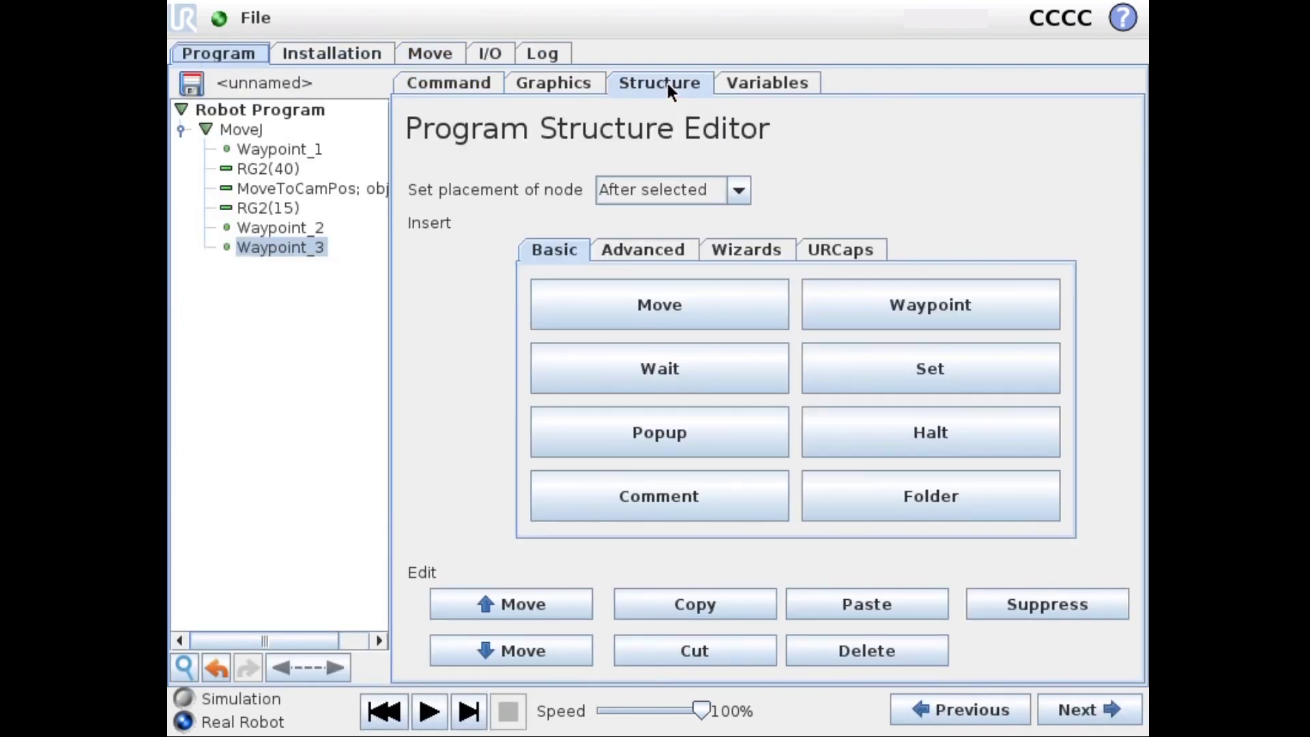
click(857, 248)
click(888, 288)
click(458, 83)
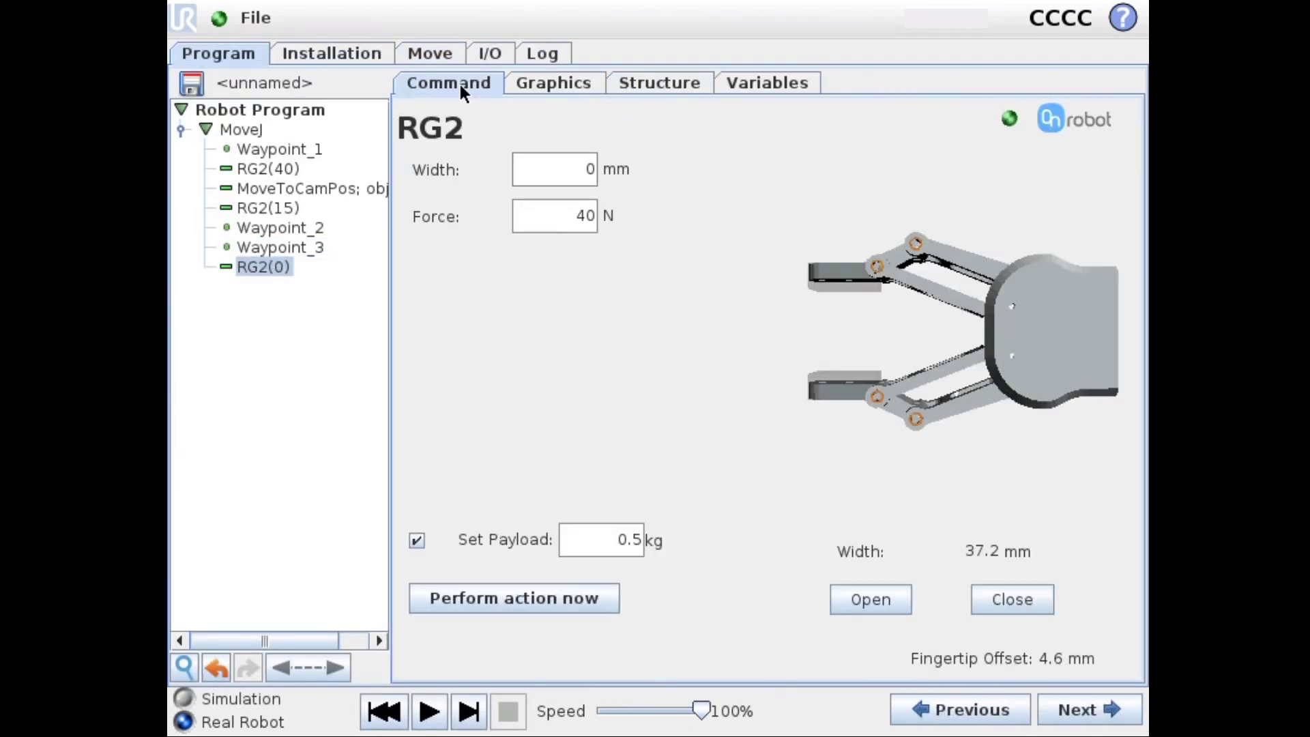
click(554, 169)
click(552, 386)
click(552, 500)
click(787, 352)
Start the finished pick-and-place program from Play.
click(429, 711)
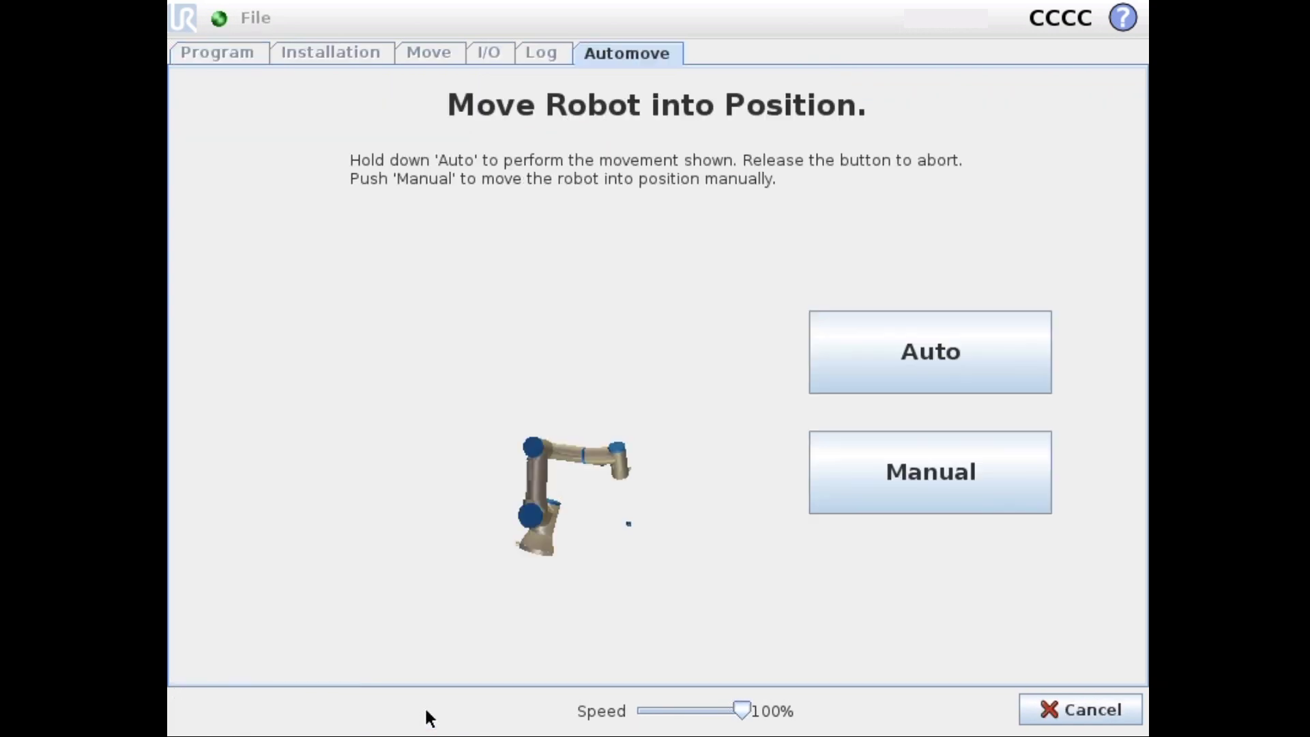